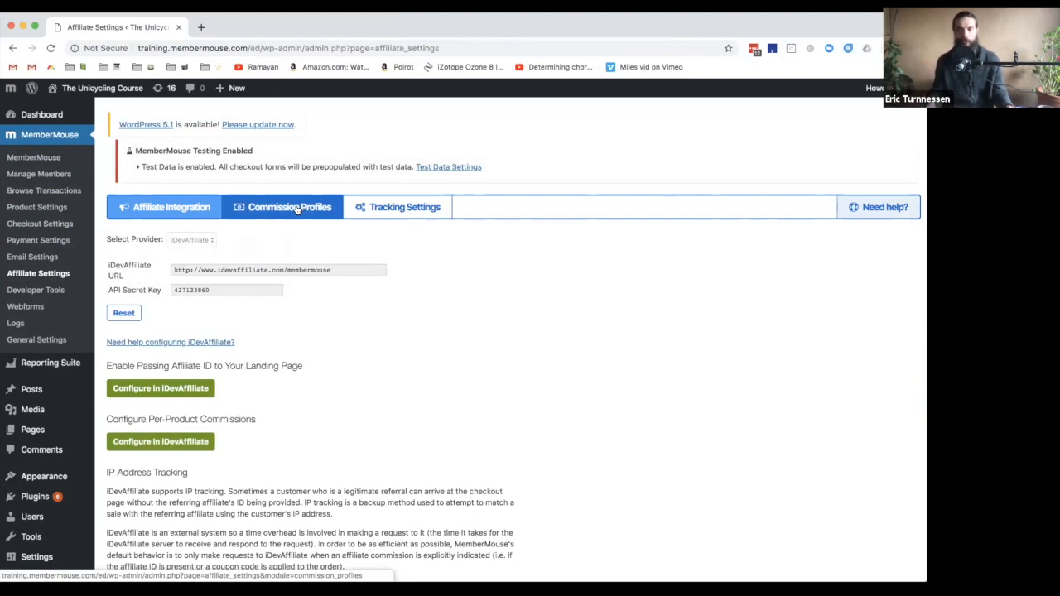
Step: Open the commission profiles and review the commission and refund options offered for a new profile
left_click(297, 209)
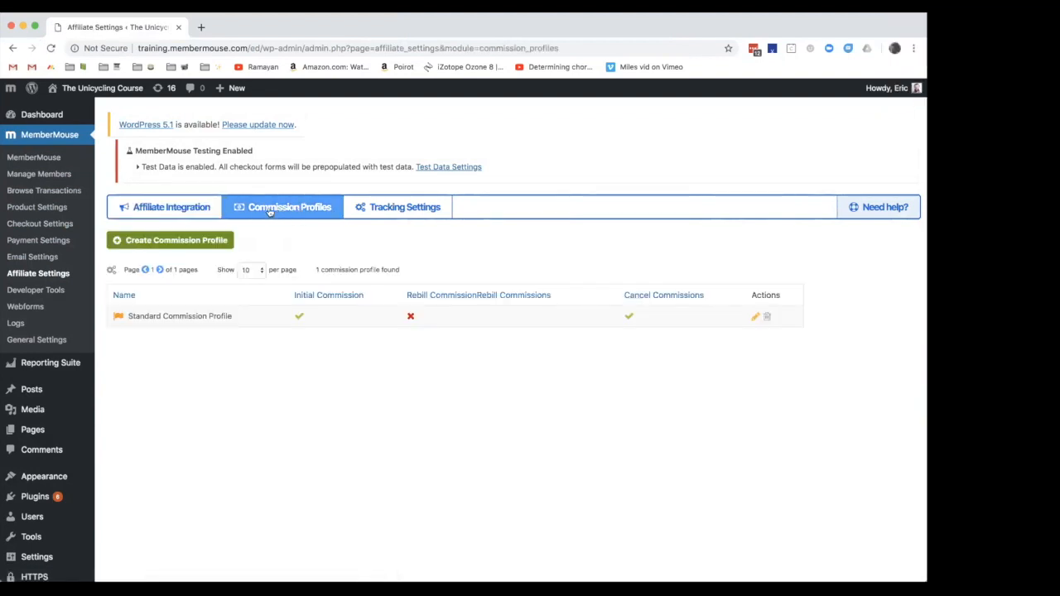
left_click(207, 241)
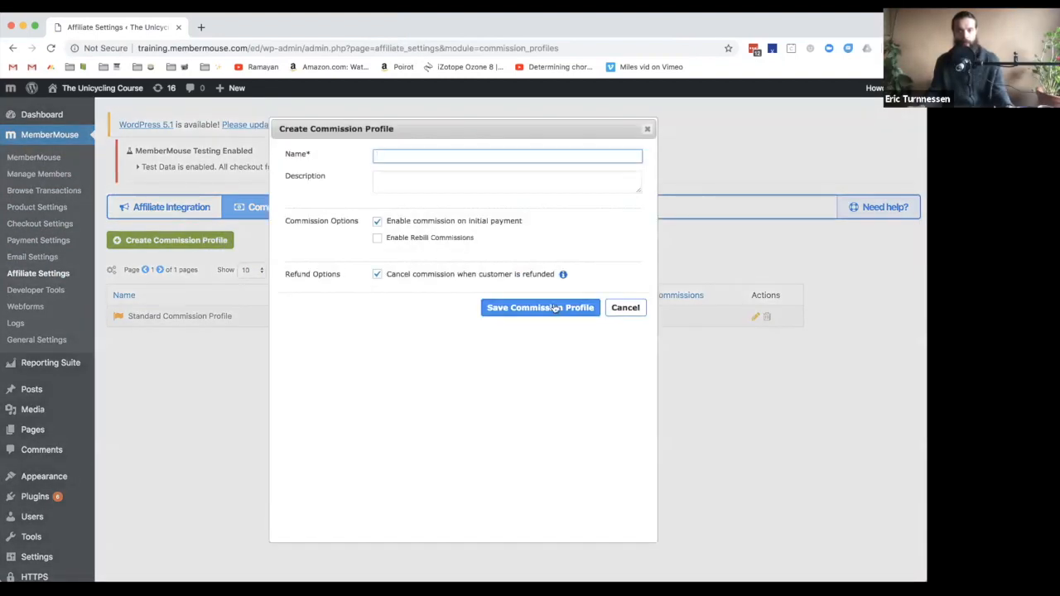
left_click(622, 309)
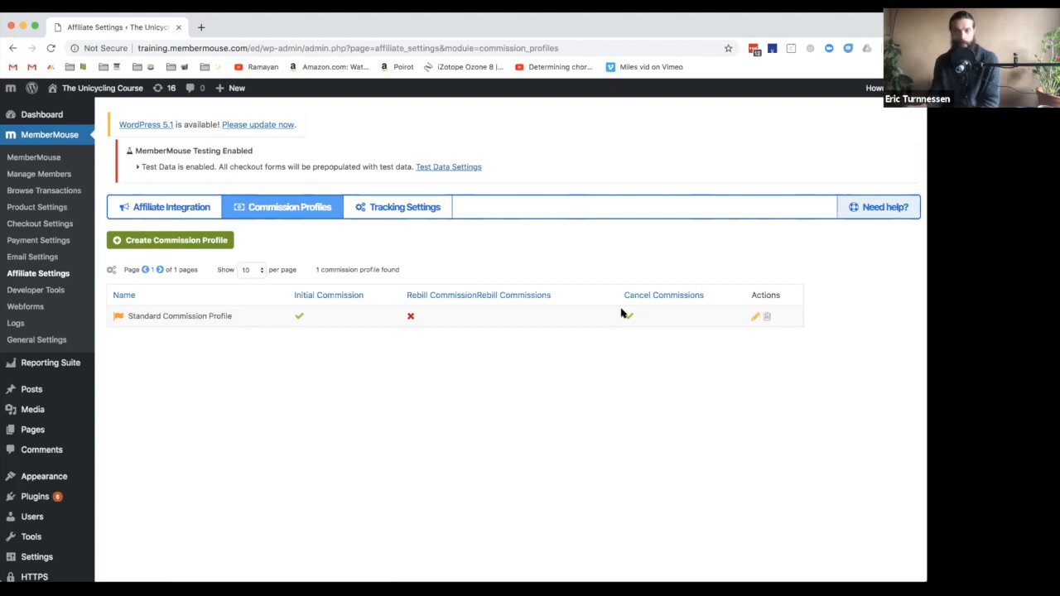
Step: Start a new commission profile named Sales Person Commission
left_click(204, 246)
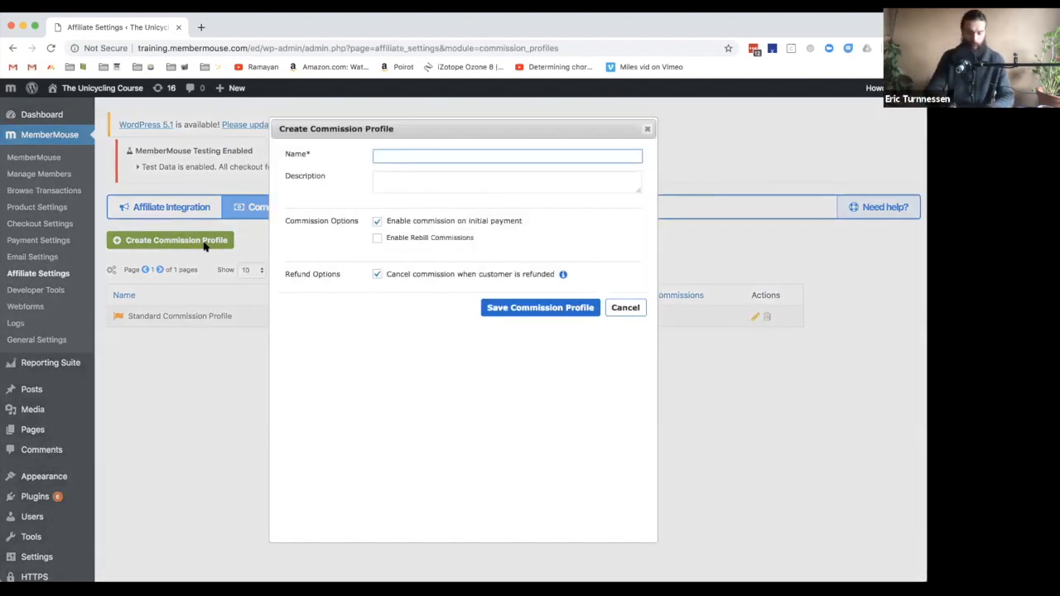
type("Sales Person Commission")
key("Tab")
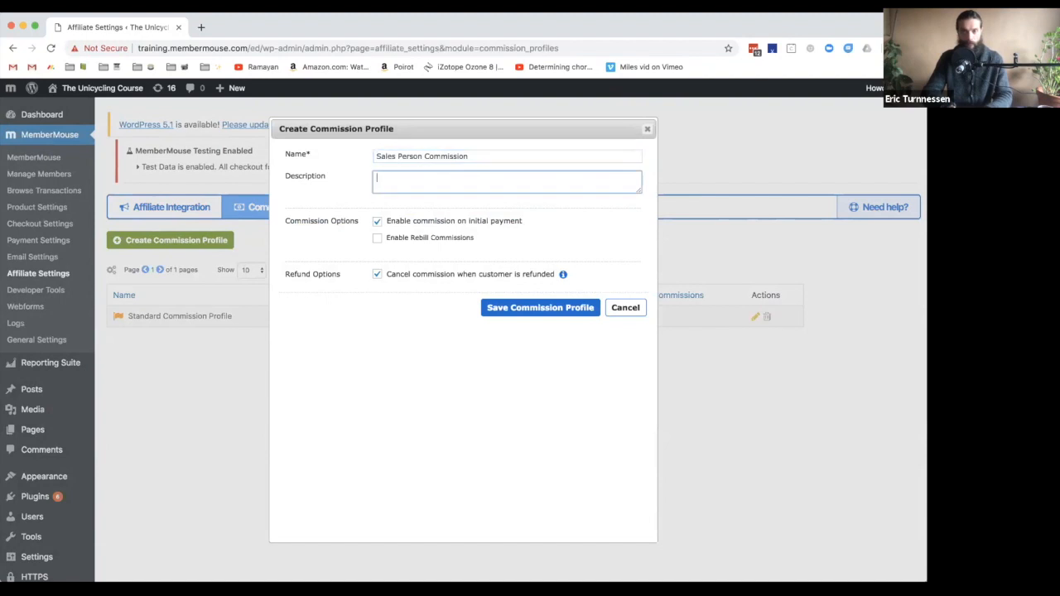
Step: Enable rebill commissions limited to 12 rebill payments and save the commission profile
left_click(376, 238)
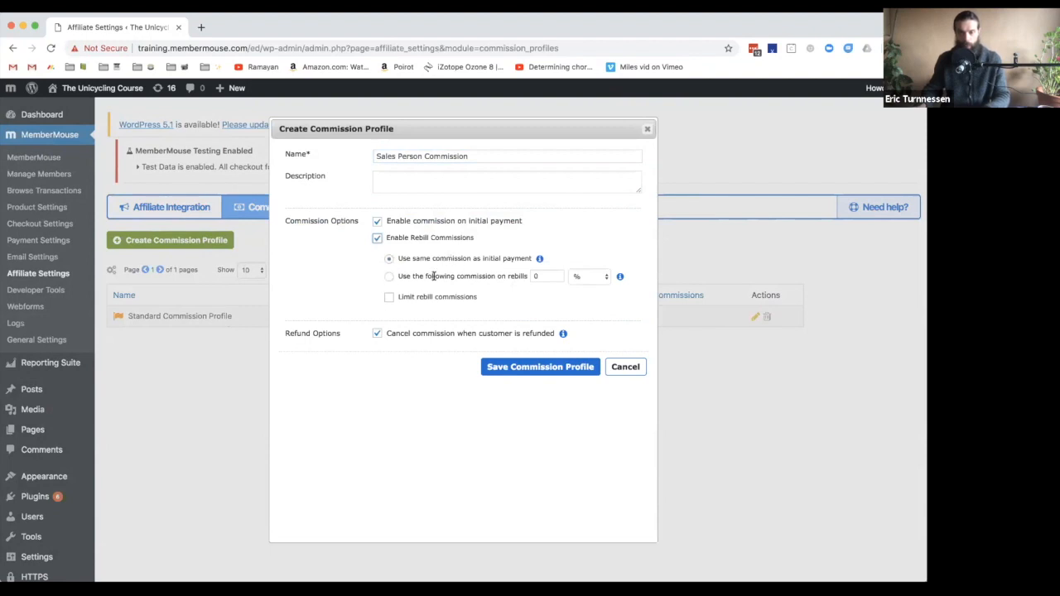
left_click(389, 297)
double_click(429, 315)
type("12")
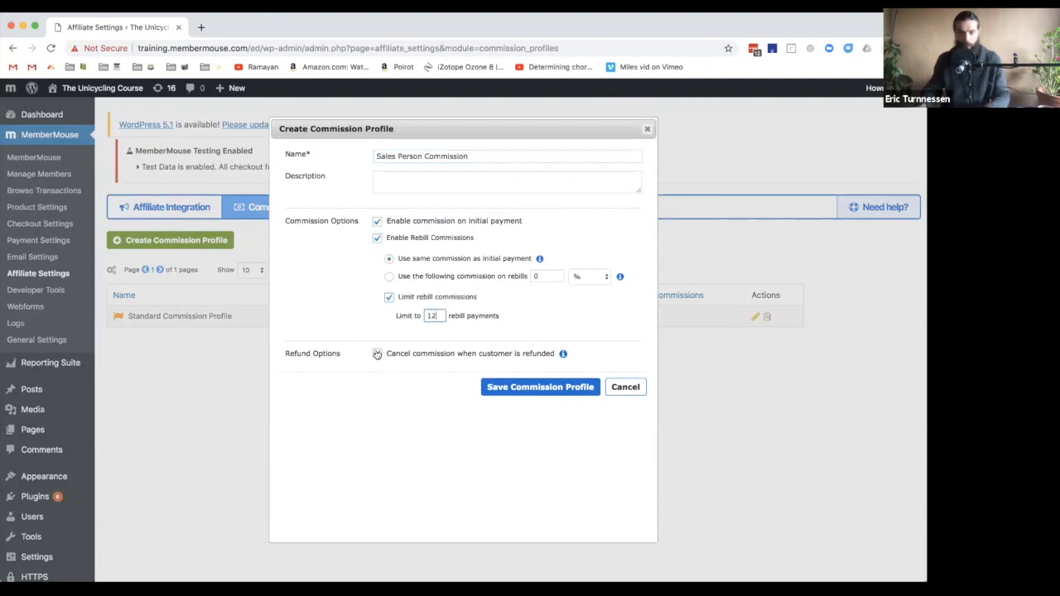
left_click(517, 387)
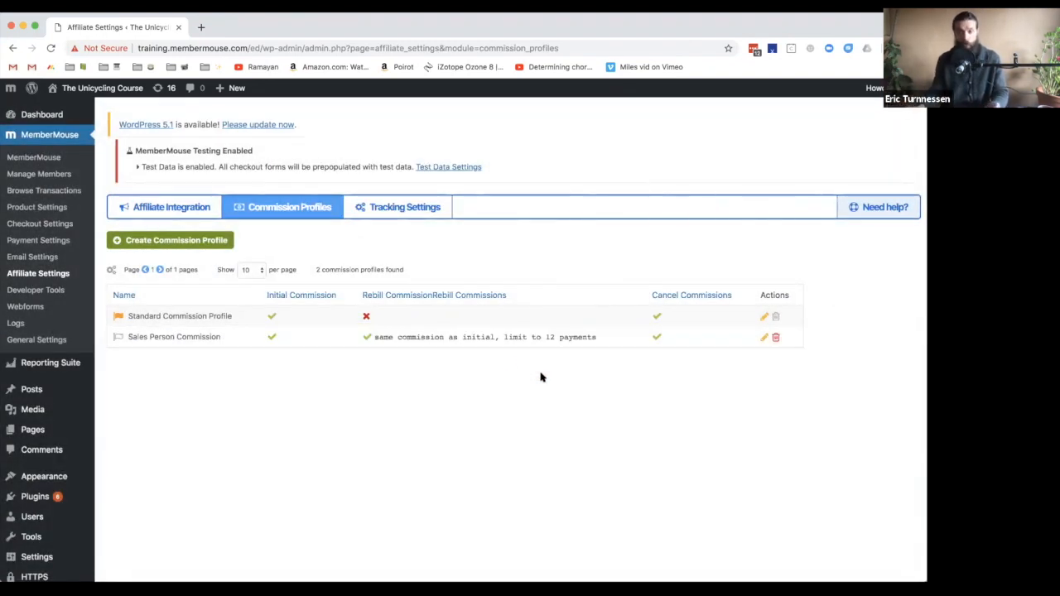
Step: Open the product settings in a new browser tab
right_click(31, 209)
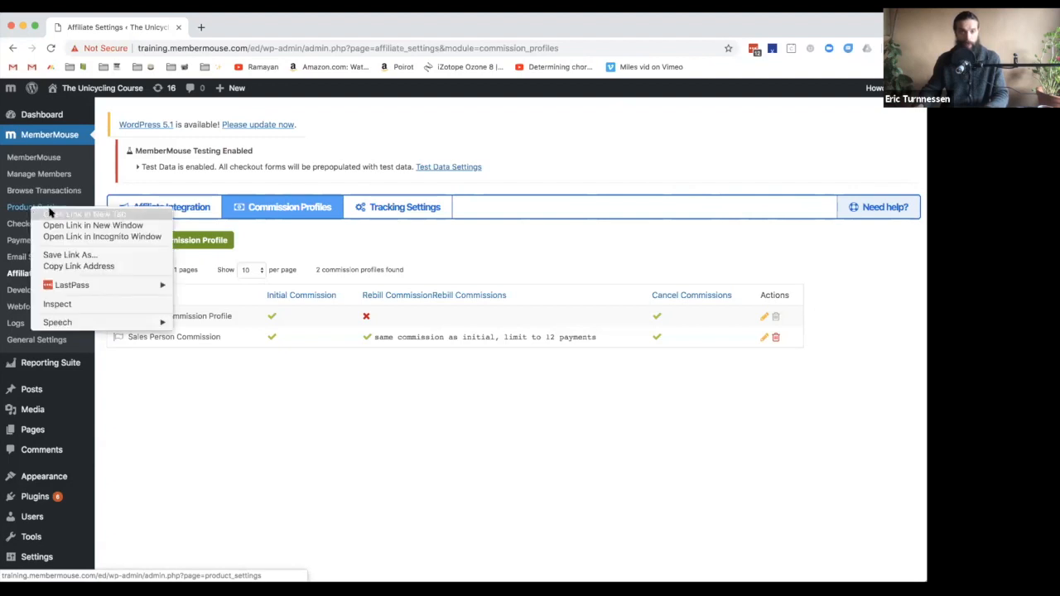
left_click(222, 28)
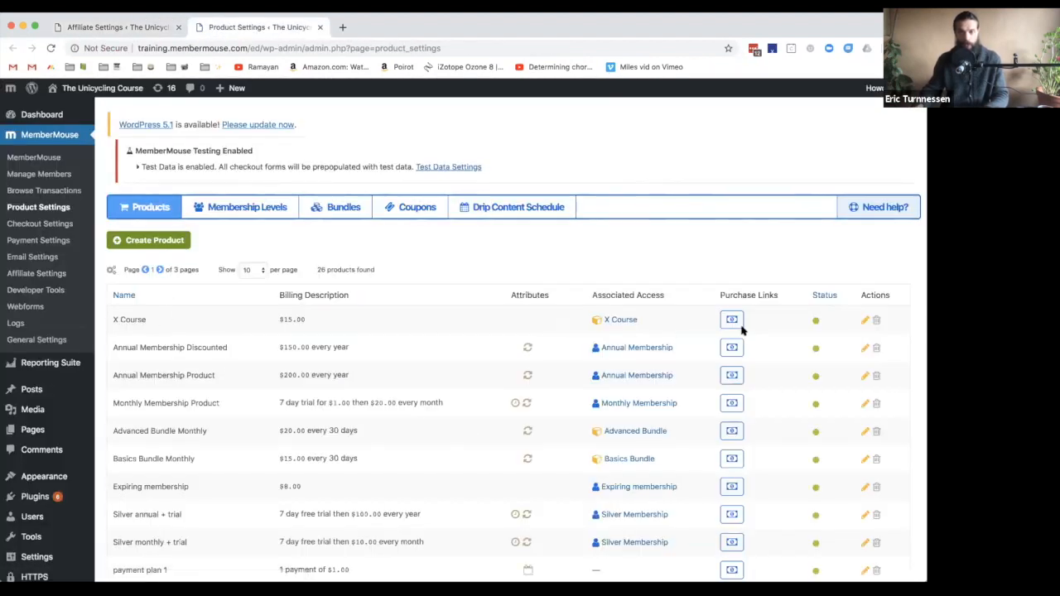
Step: Try giving the X Course product a partner payout with a new affiliate ID and the Sales Person Commission profile
left_click(865, 321)
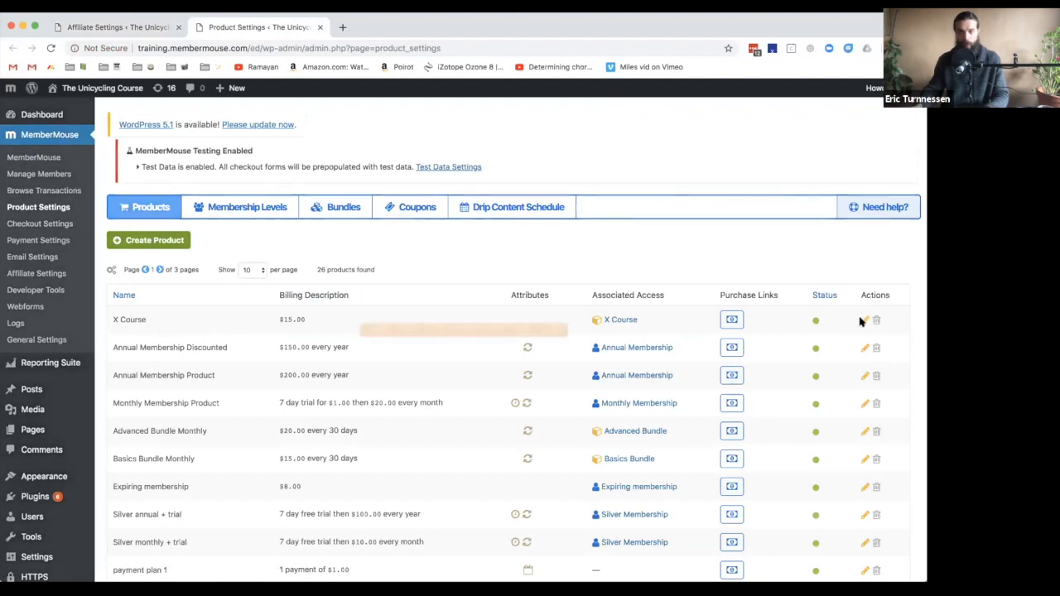
scroll(359, 374, "down", 5)
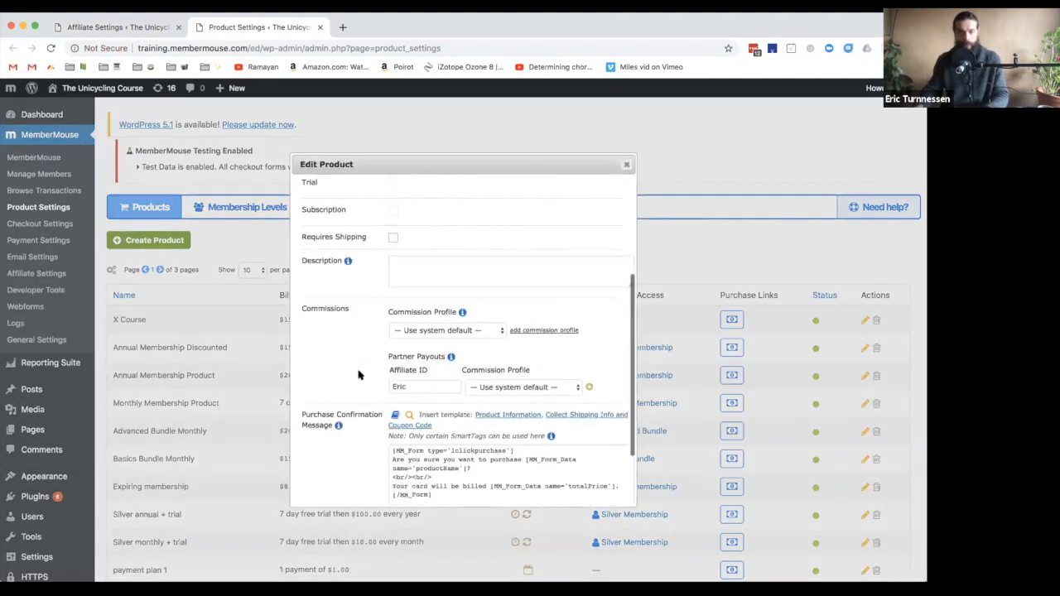
scroll(359, 372, "down", 3)
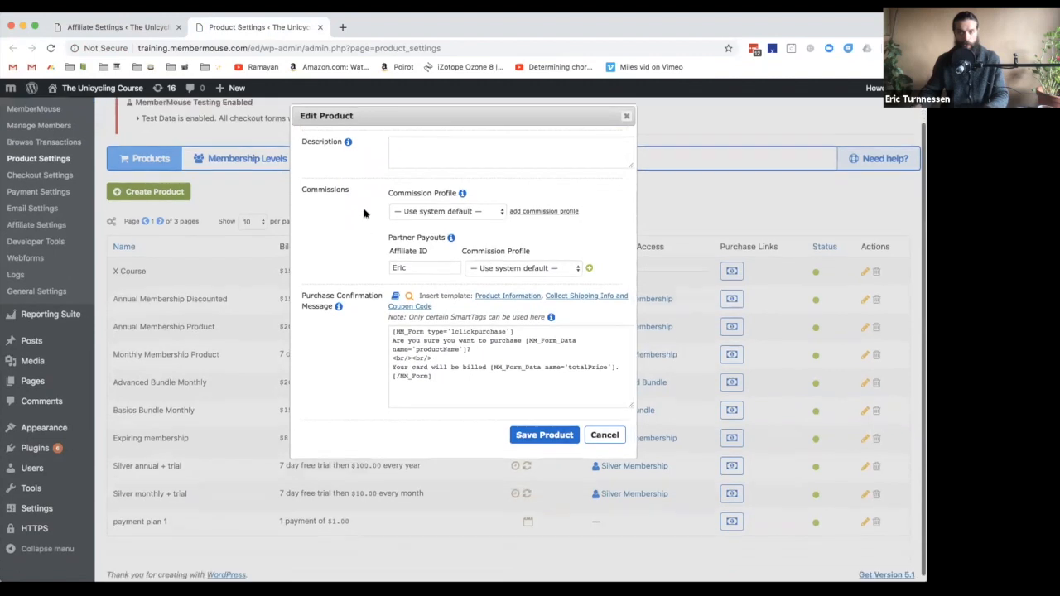
double_click(425, 262)
key("BackSpace")
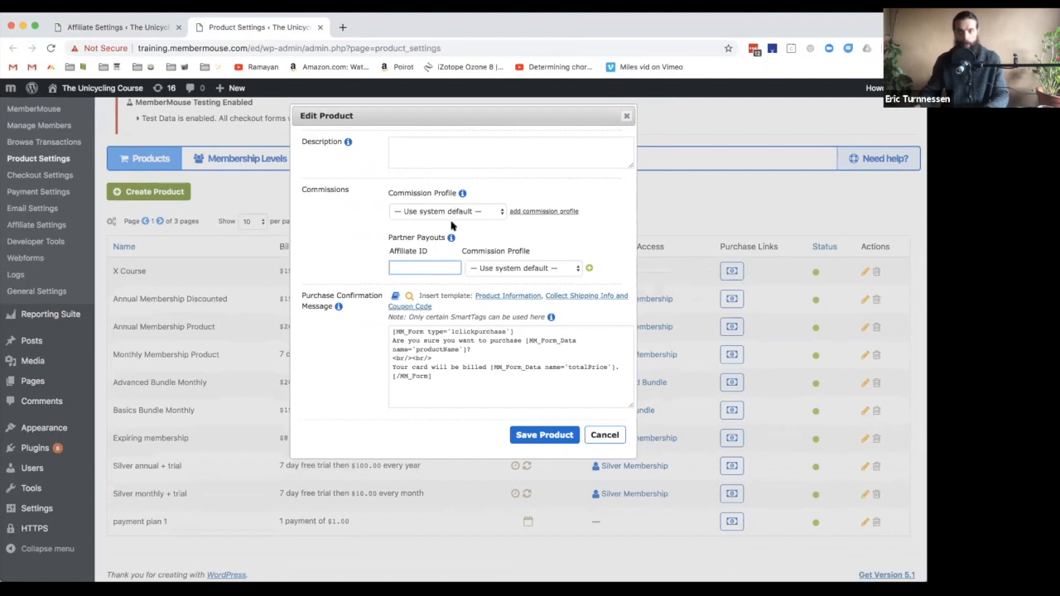
left_click(485, 269)
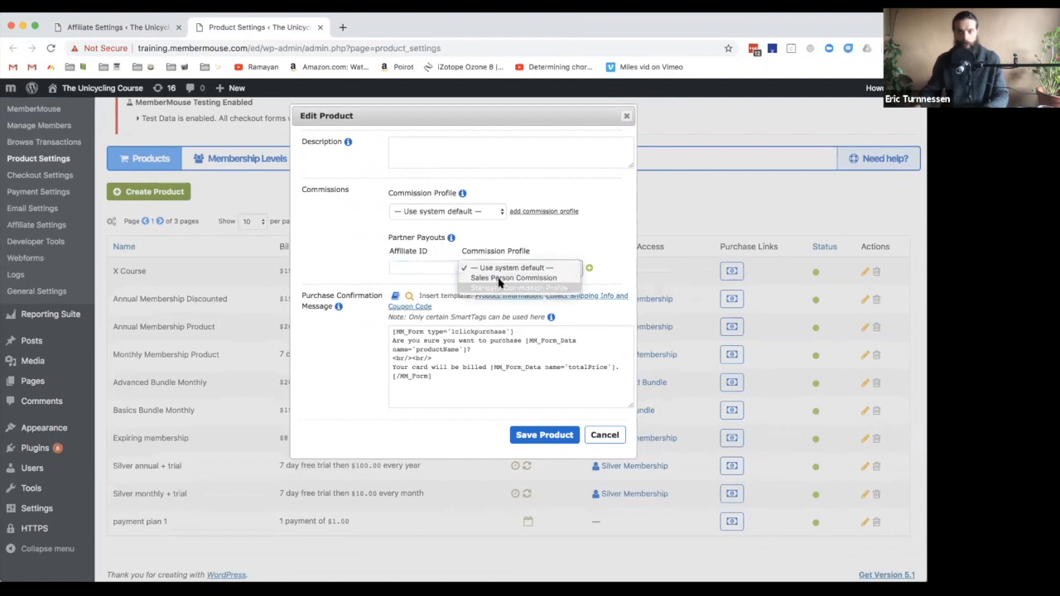
left_click(499, 282)
left_click(437, 267)
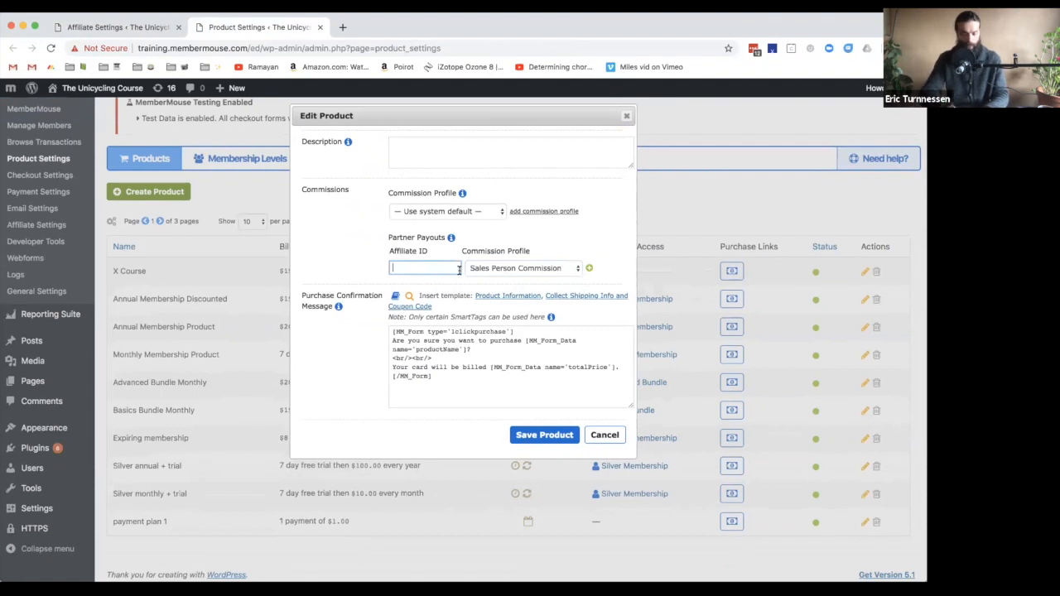
type("123")
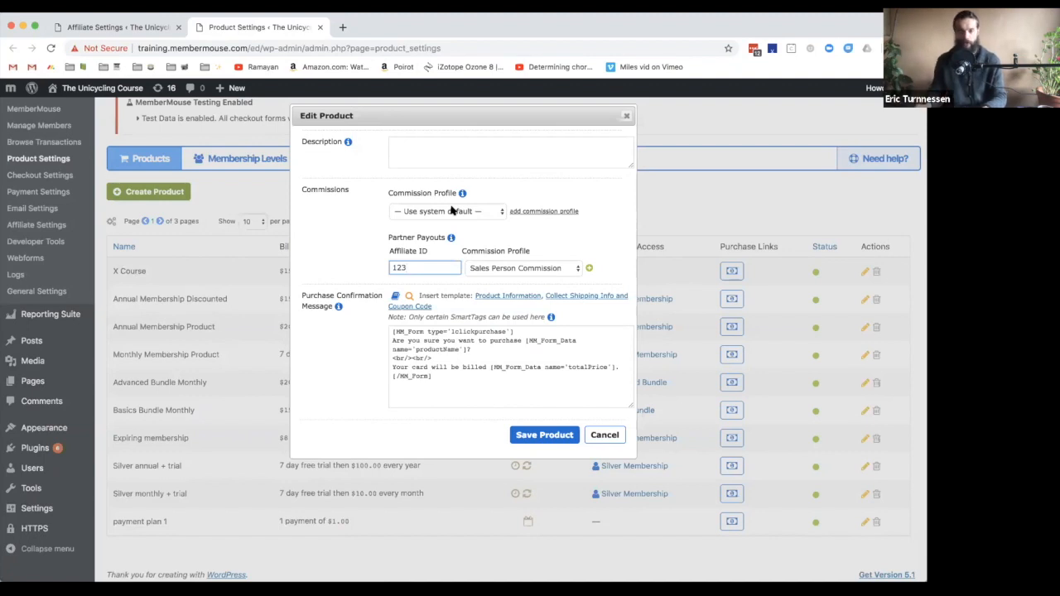
scroll(417, 213, "down", 1)
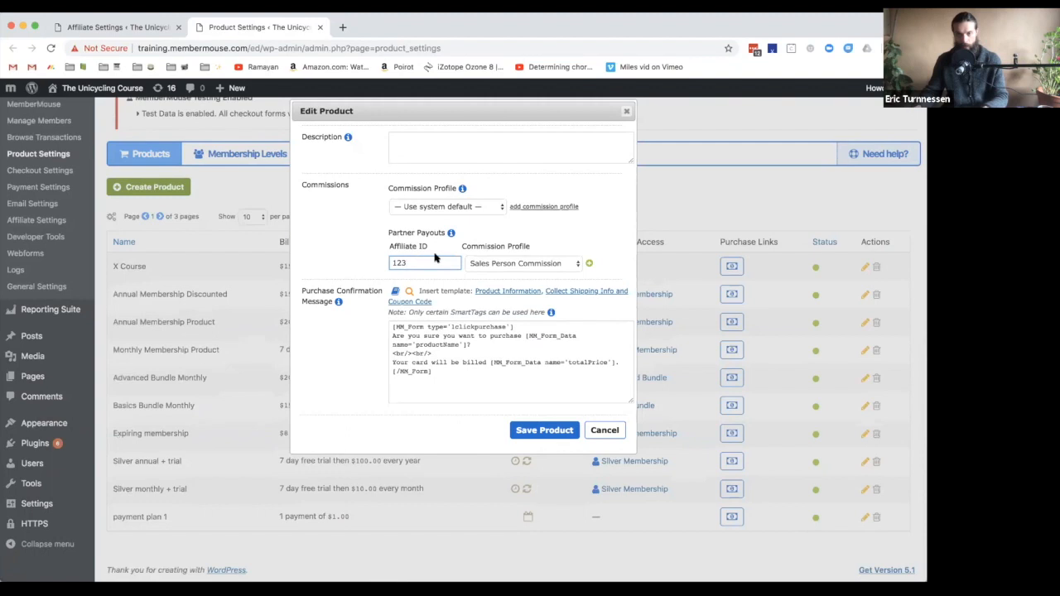
double_click(404, 261)
left_click(425, 263)
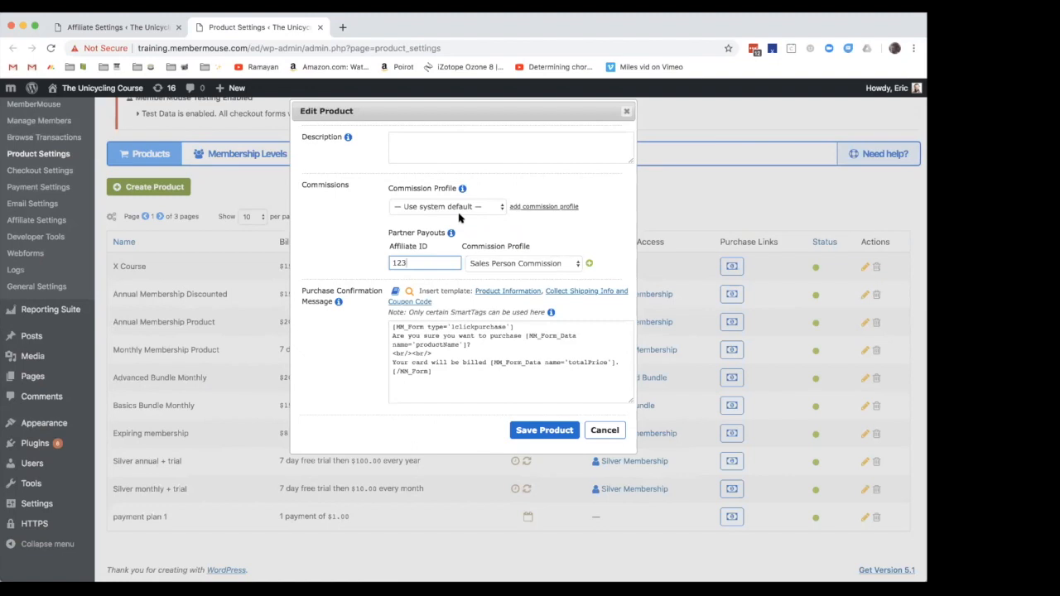
left_click(600, 429)
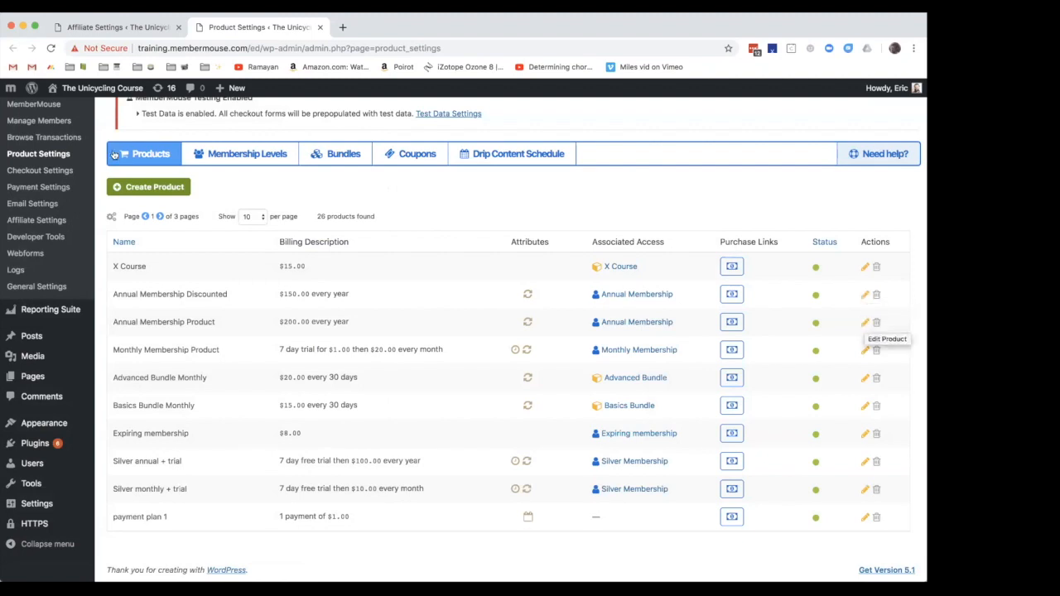
Step: Open the access rights of the free member with the Basics Bundle who registered Feb 8, 2019 at 6:39 pm
left_click(42, 122)
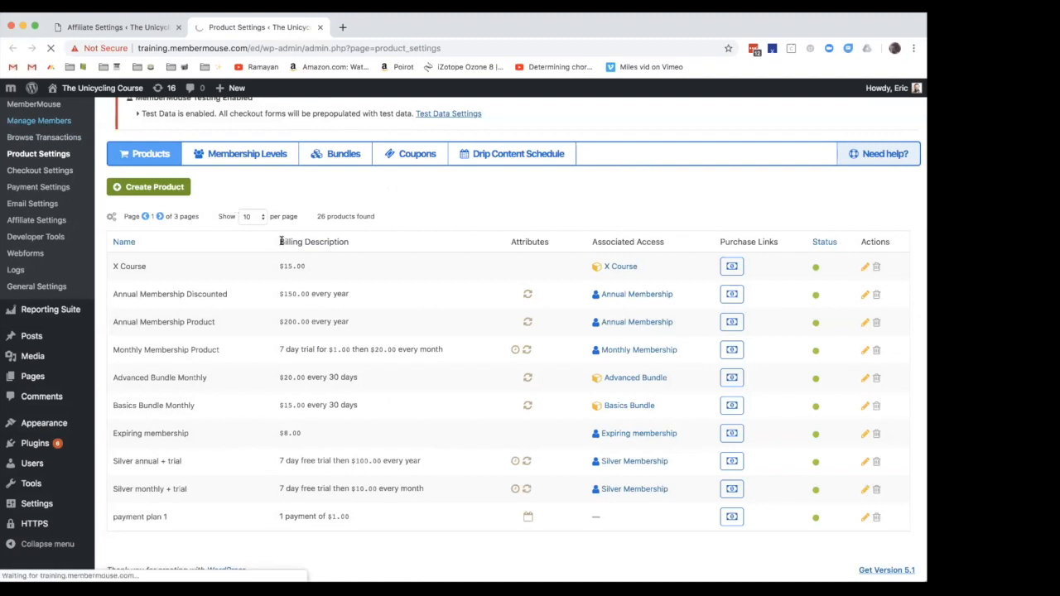
scroll(300, 444, "down", 2)
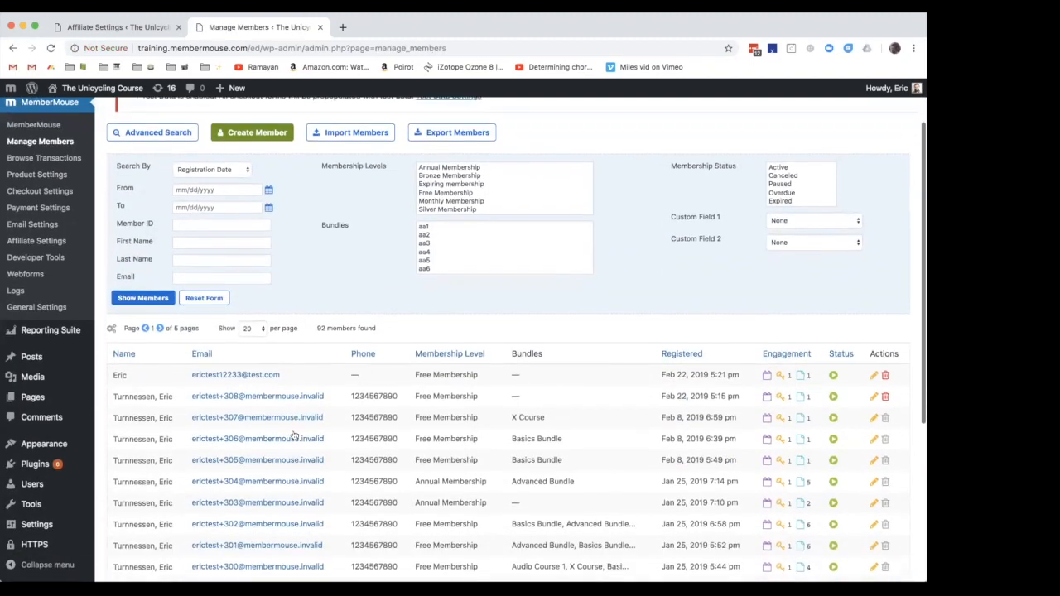
left_click(296, 430)
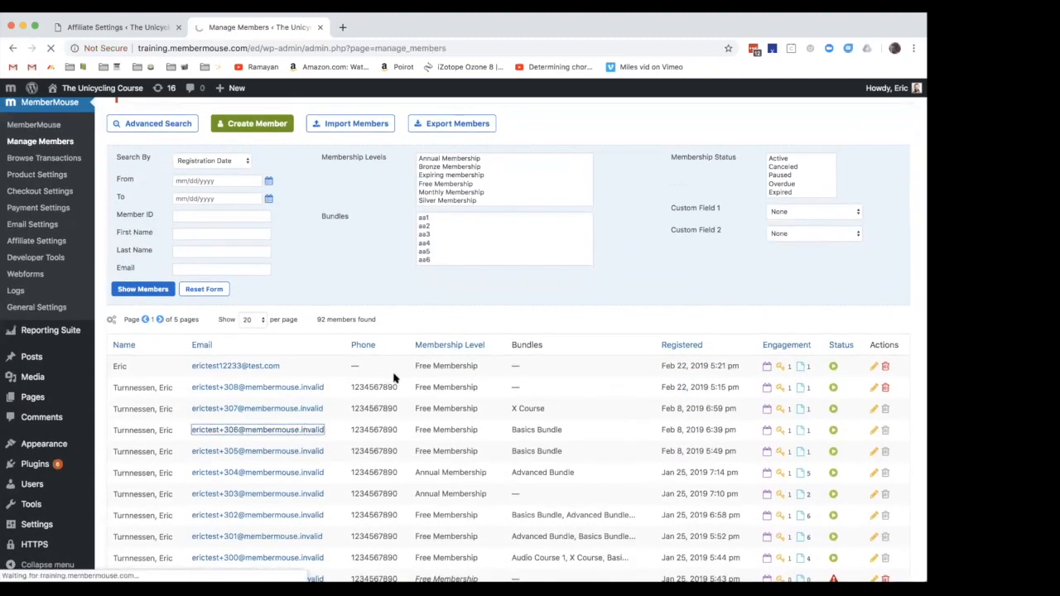
left_click(284, 208)
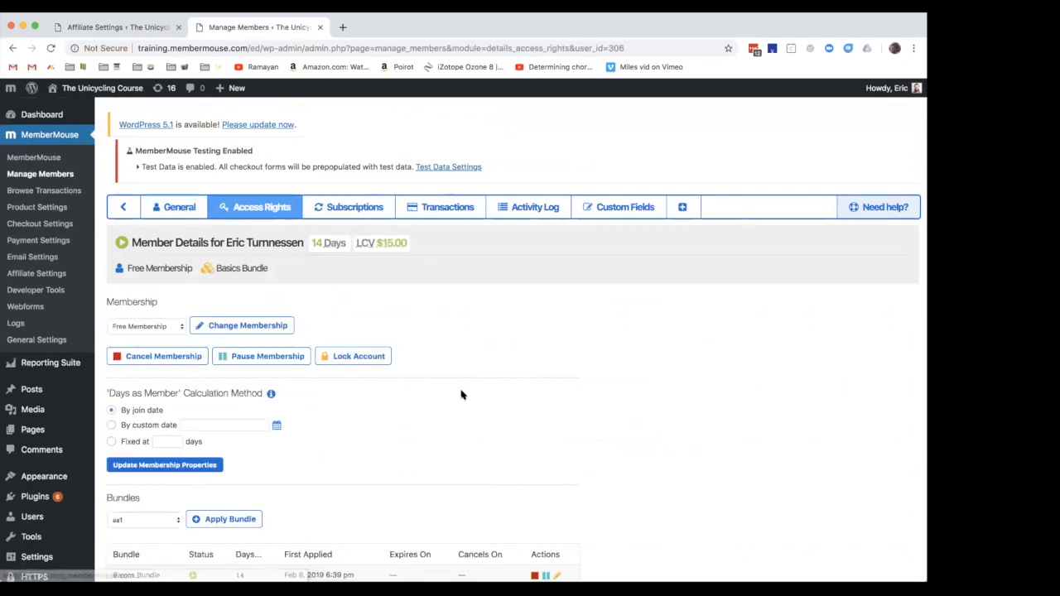
Step: Apply the Audio Course 1 bundle to the member
scroll(461, 395, "down", 1)
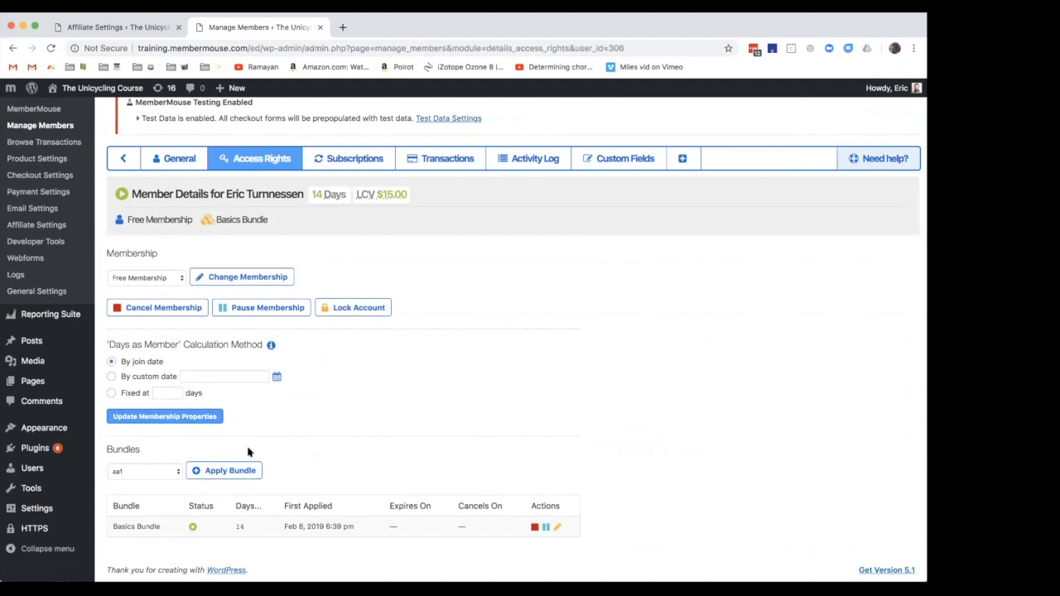
left_click(147, 471)
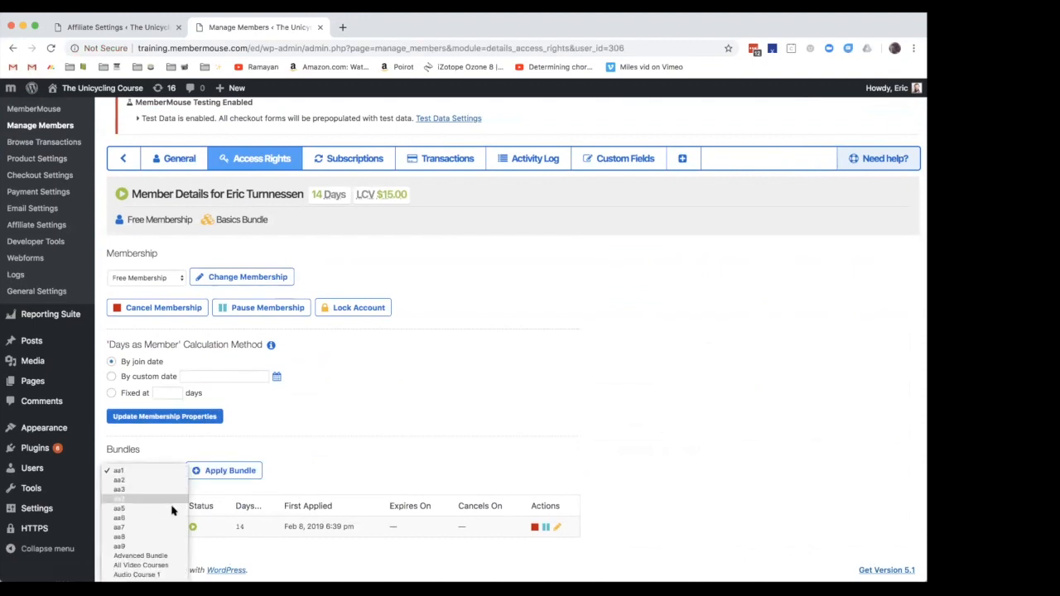
left_click(145, 444)
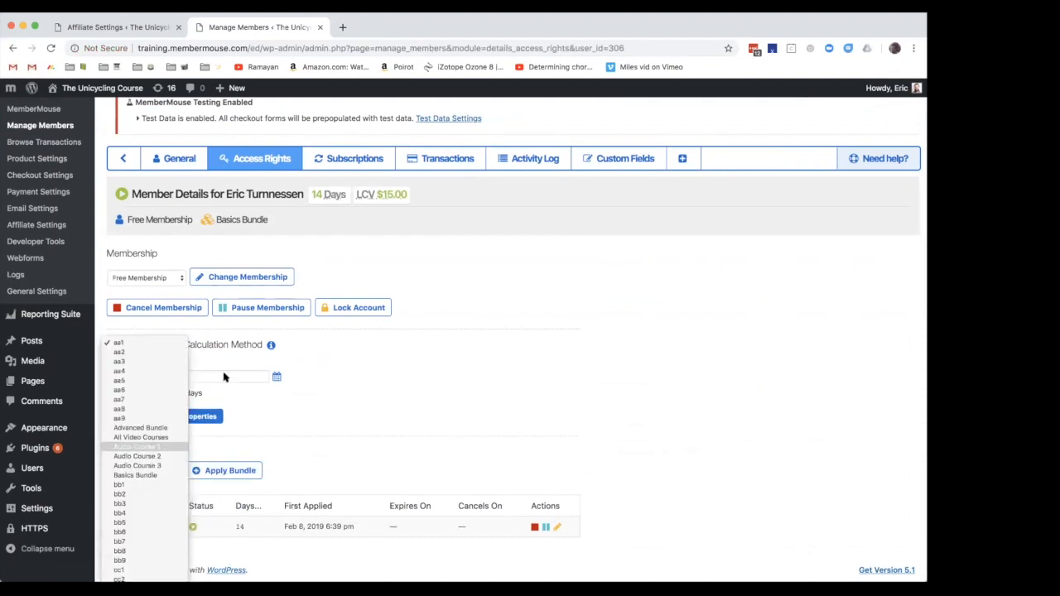
left_click(201, 470)
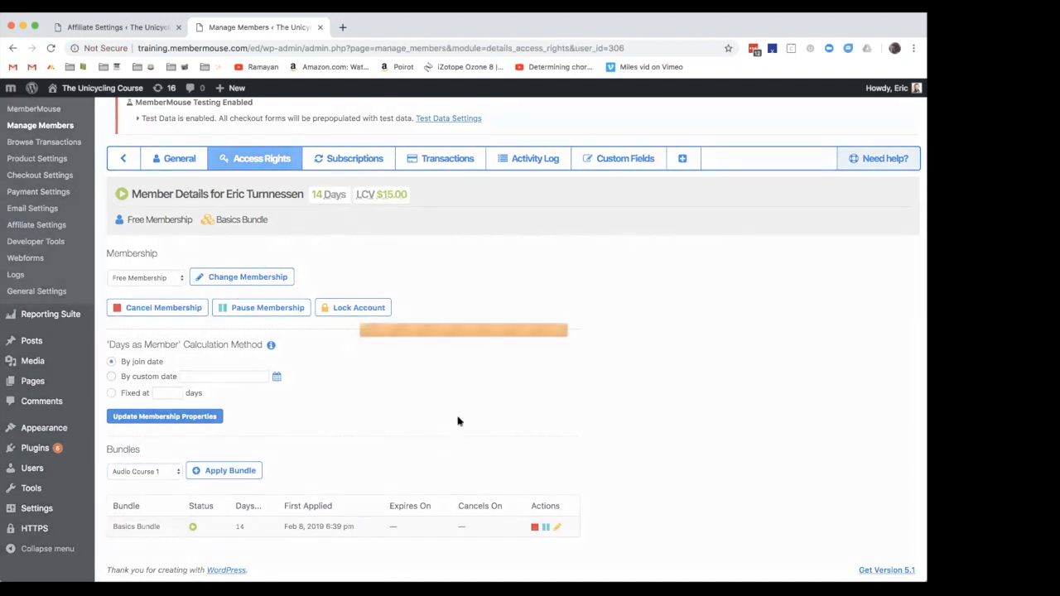
left_click(559, 123)
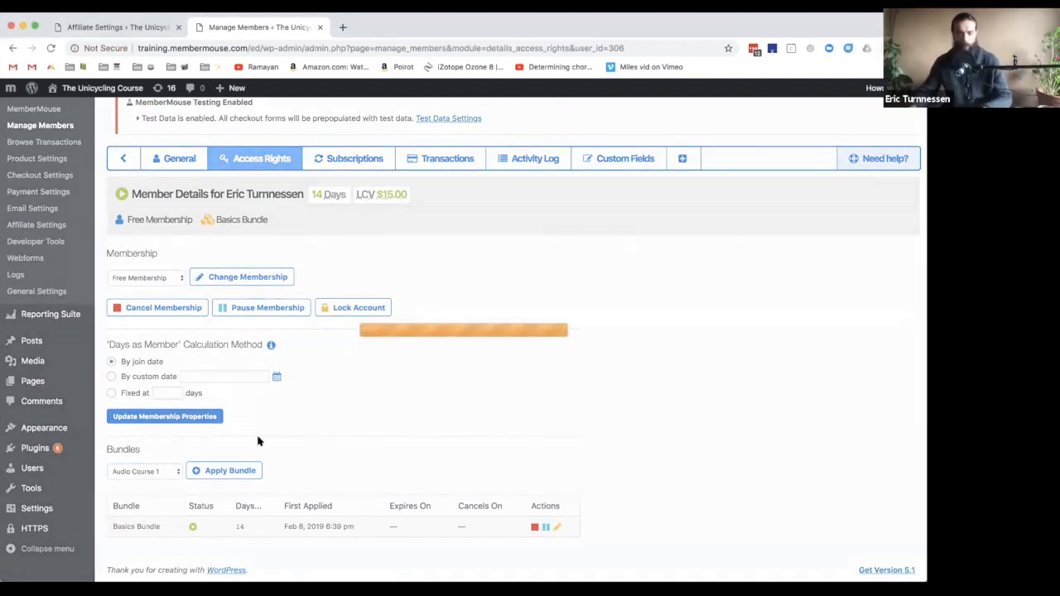
left_click(225, 470)
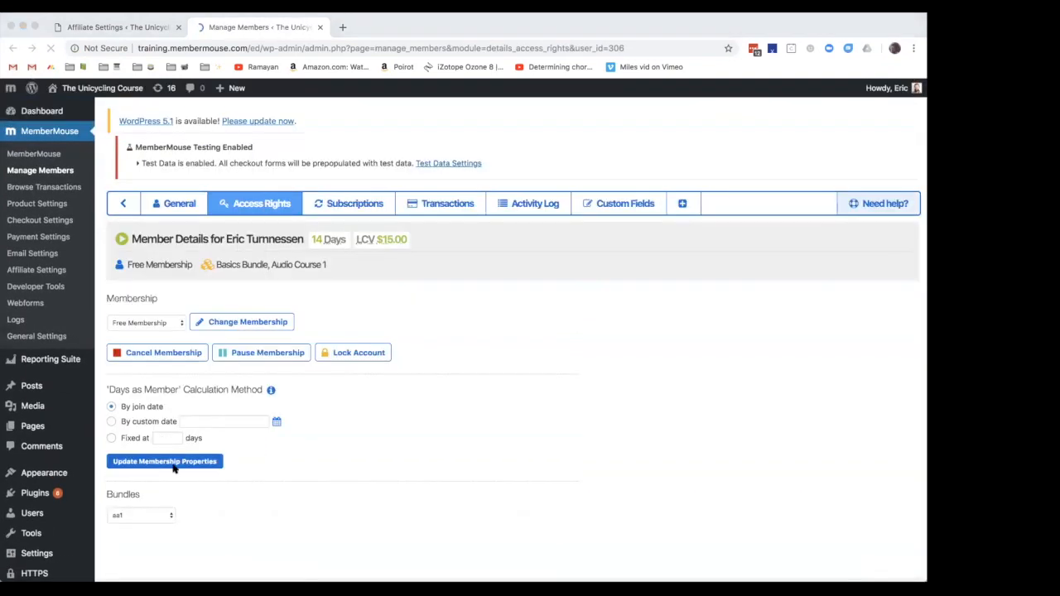
left_click(547, 170)
Step: Start applying the X Course bundle to the member and choose the X Course product as the one to charge for
scroll(317, 547, "down", 2)
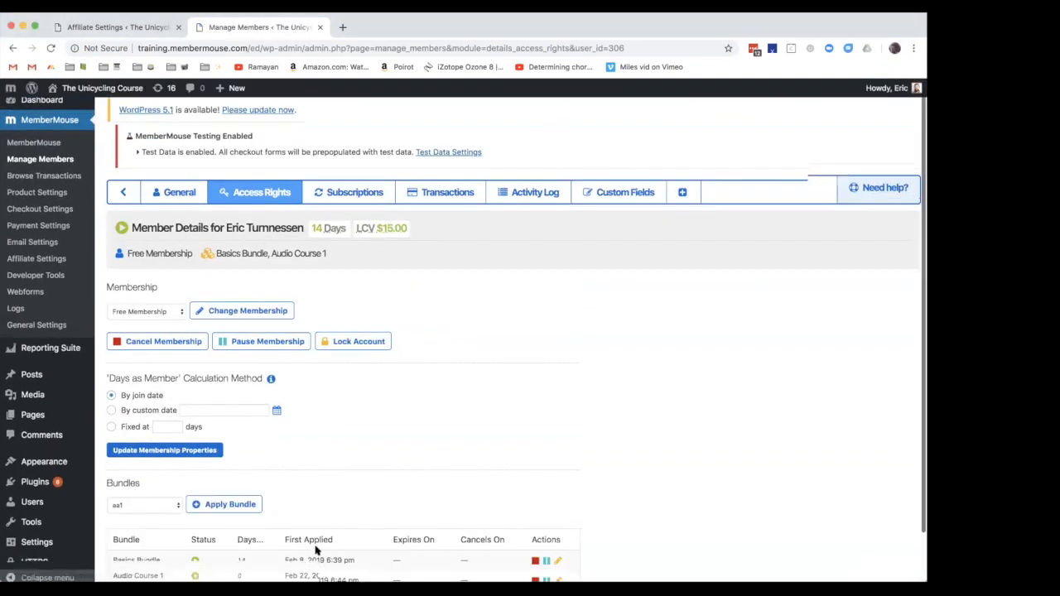
left_click(113, 451)
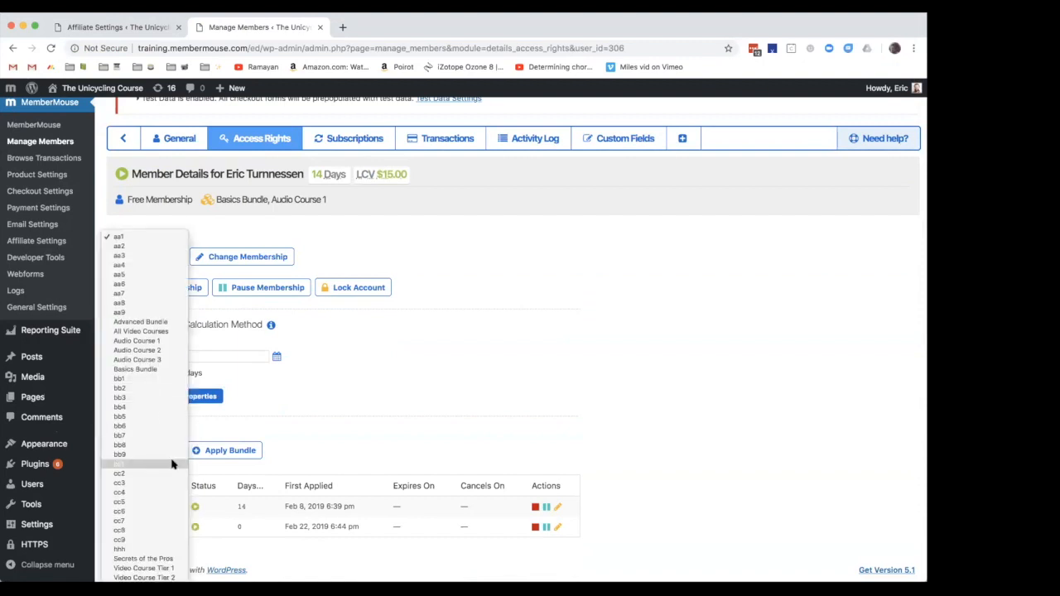
left_click(137, 587)
left_click(217, 453)
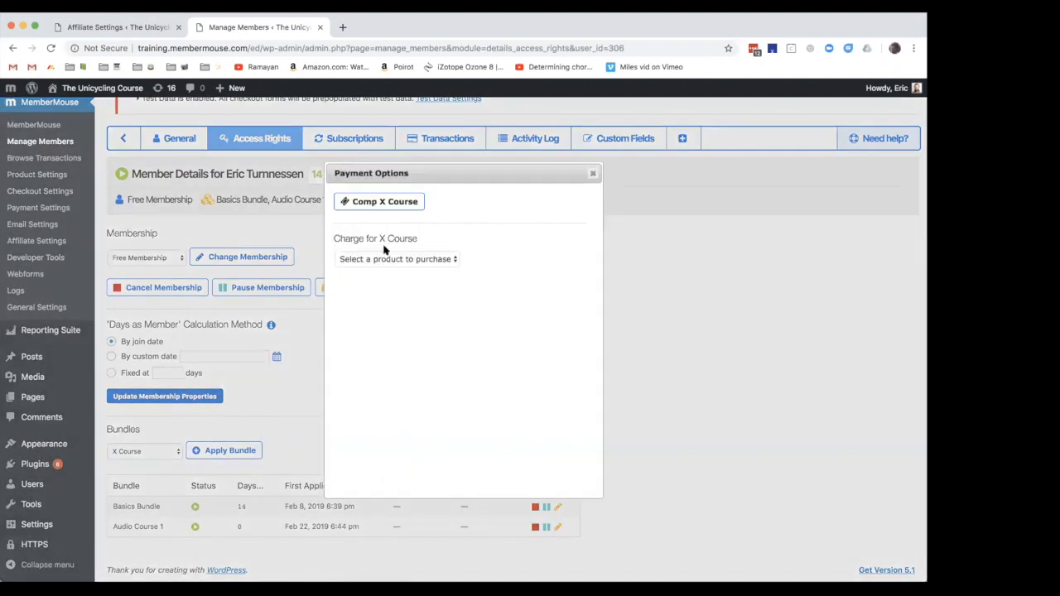
left_click(384, 258)
left_click(403, 272)
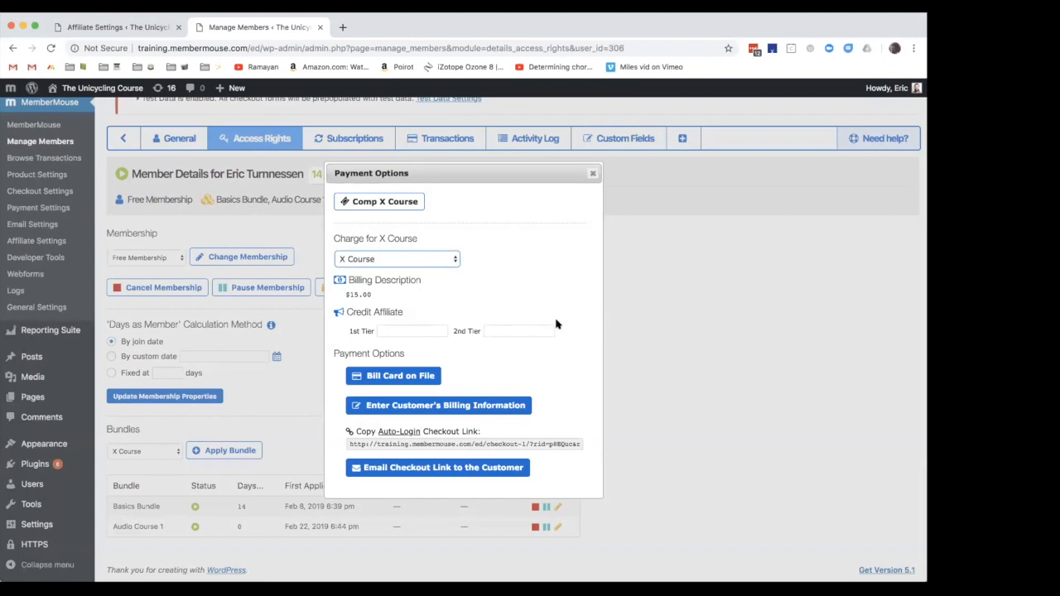
Step: Enter 123 as the 1st Tier affiliate to credit for the X Course purchase
left_click(431, 331)
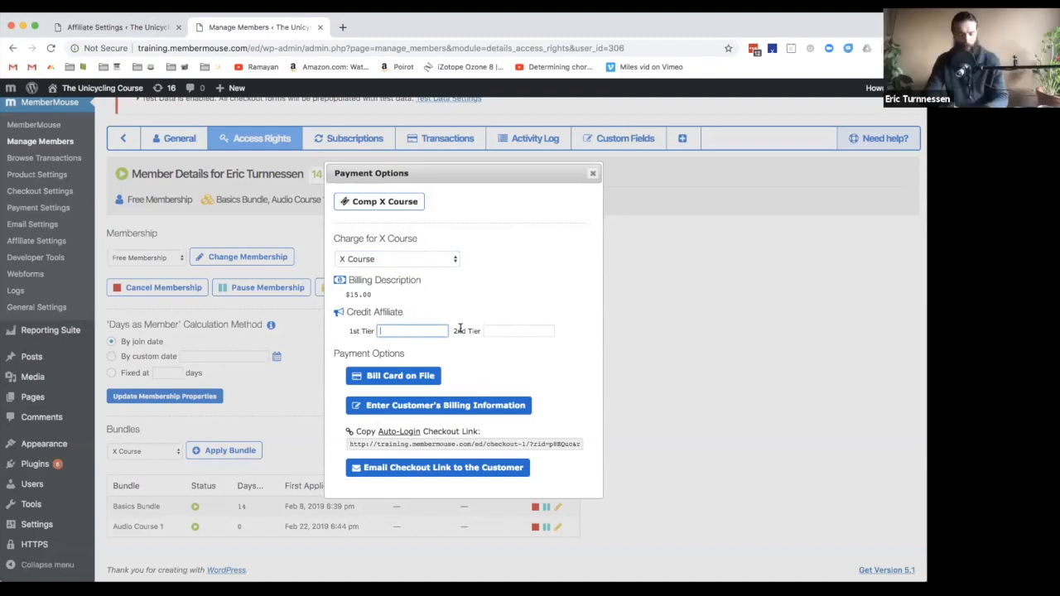
type("12")
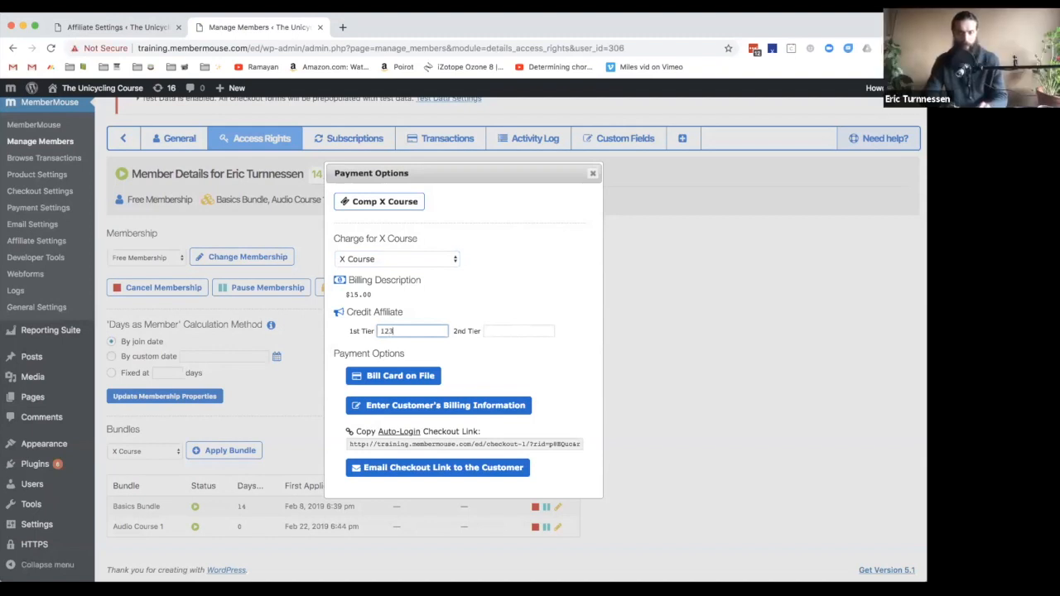
type("3")
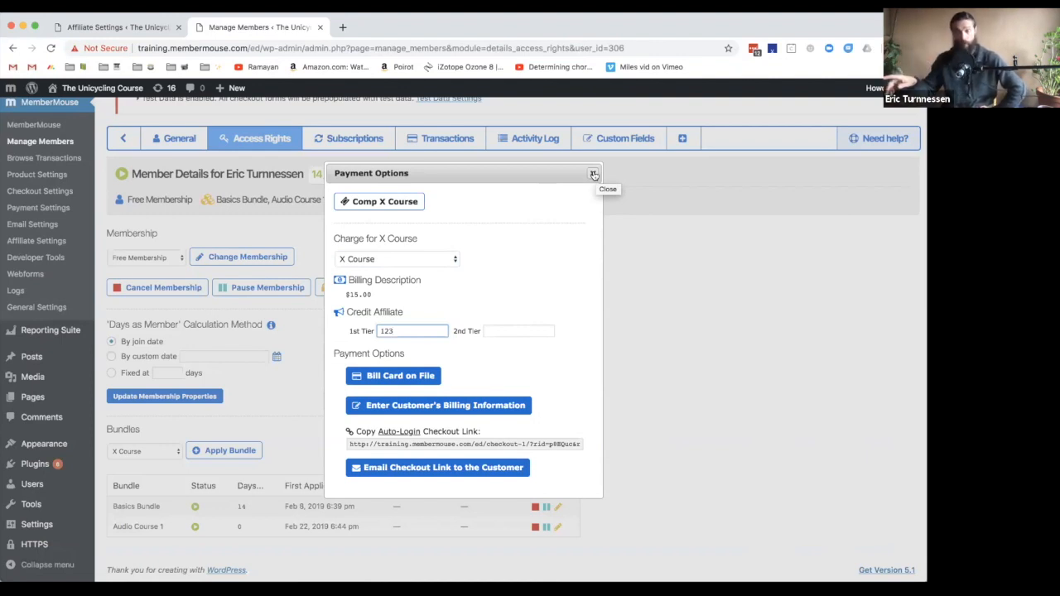
scroll(593, 175, "down", 1)
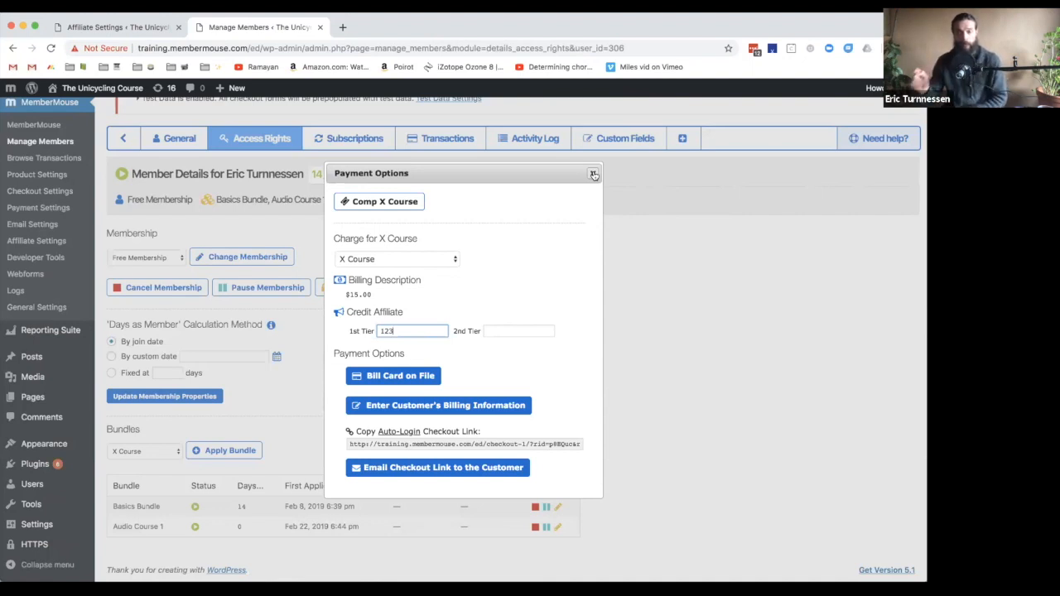
Step: Replace the credited 1st Tier affiliate with callcenter
double_click(435, 329)
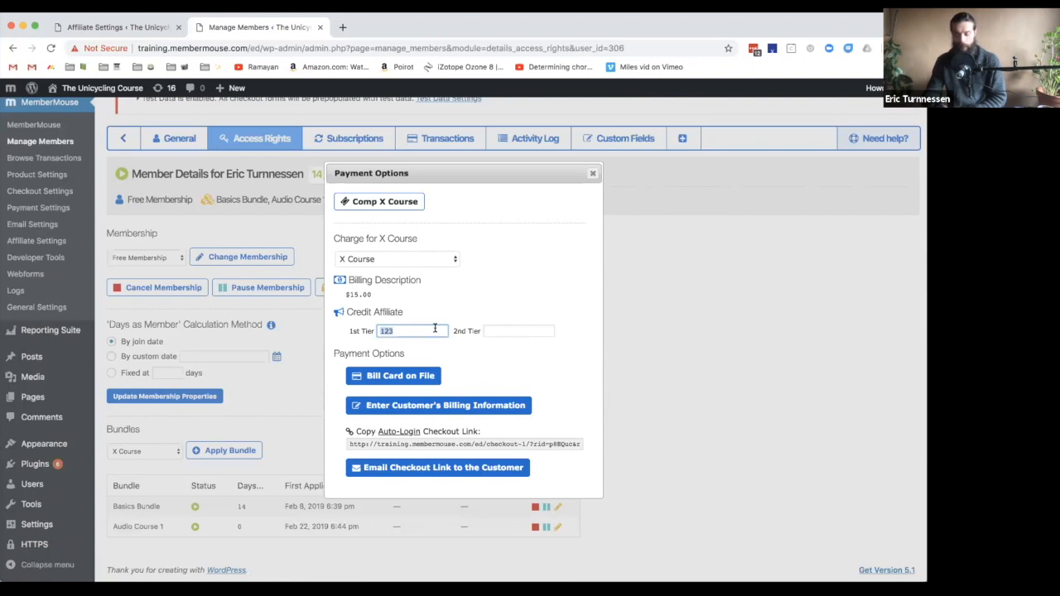
key("BackSpace")
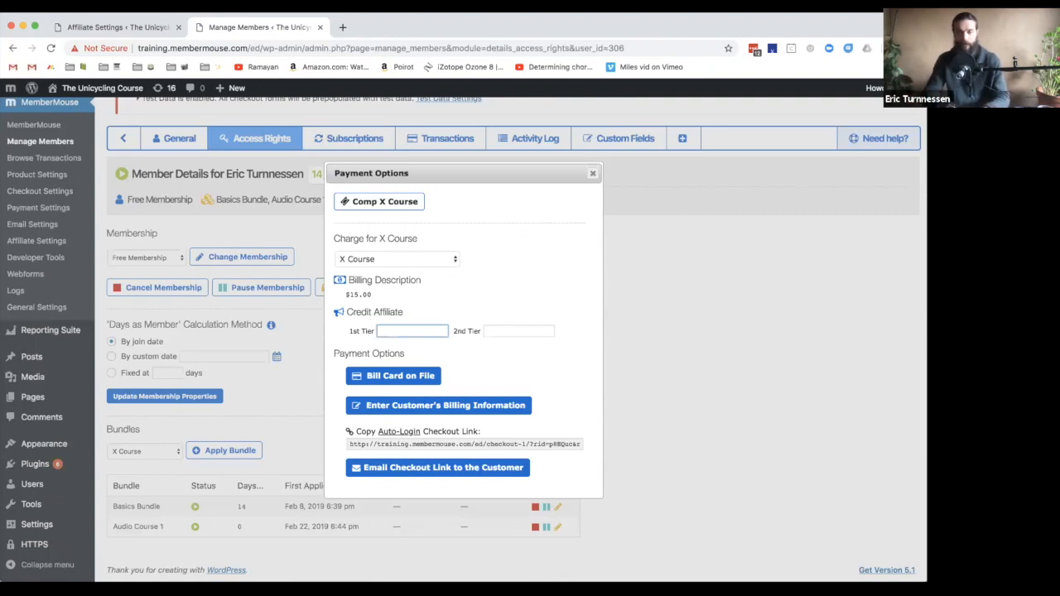
type("callcenter")
key("Tab")
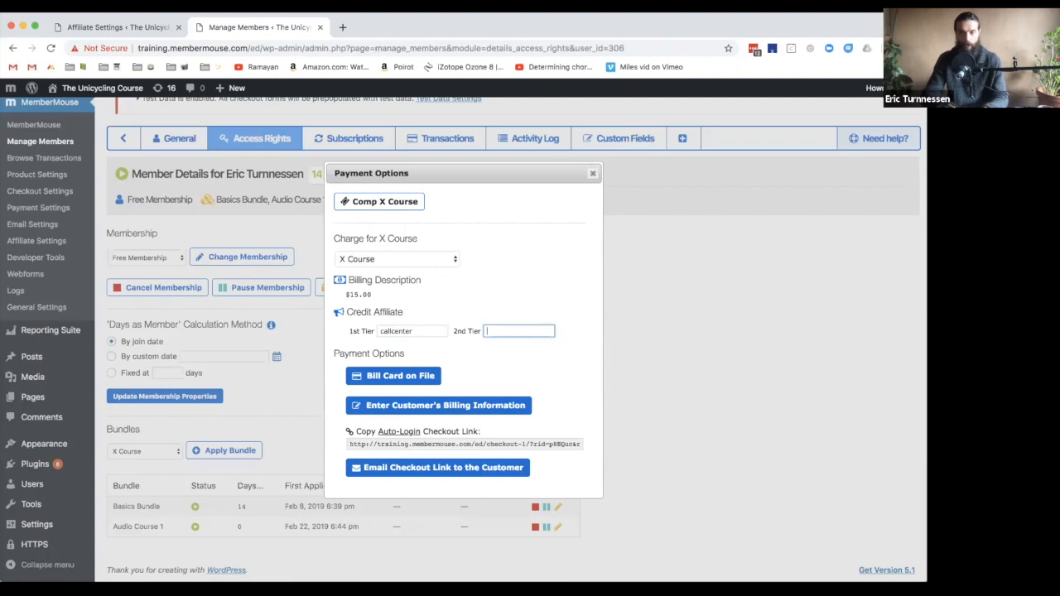
Step: Clear the 1st Tier affiliate and close the payment options without charging for the X Course
double_click(402, 332)
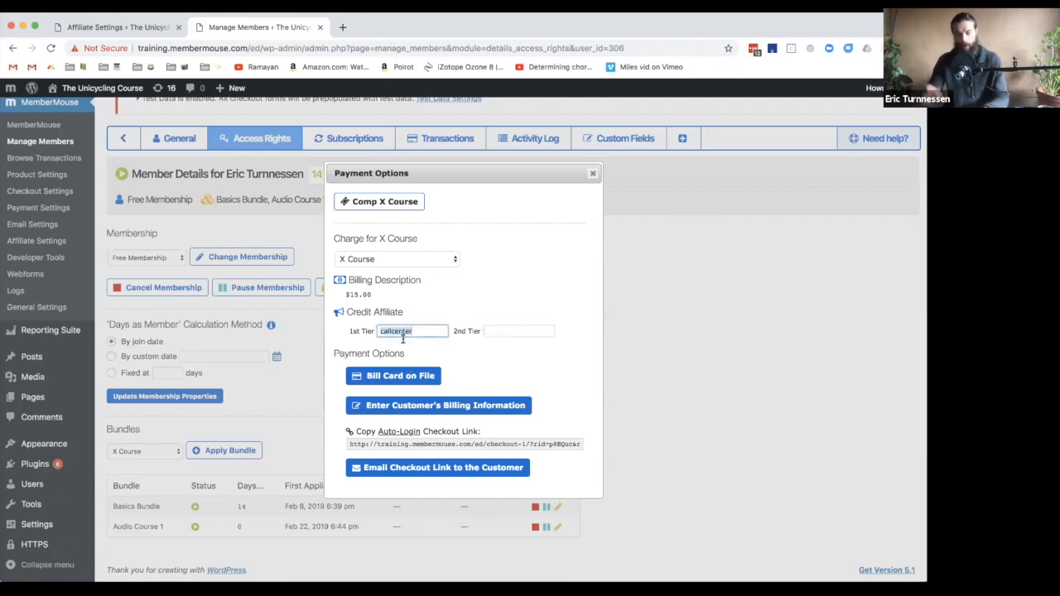
key("BackSpace")
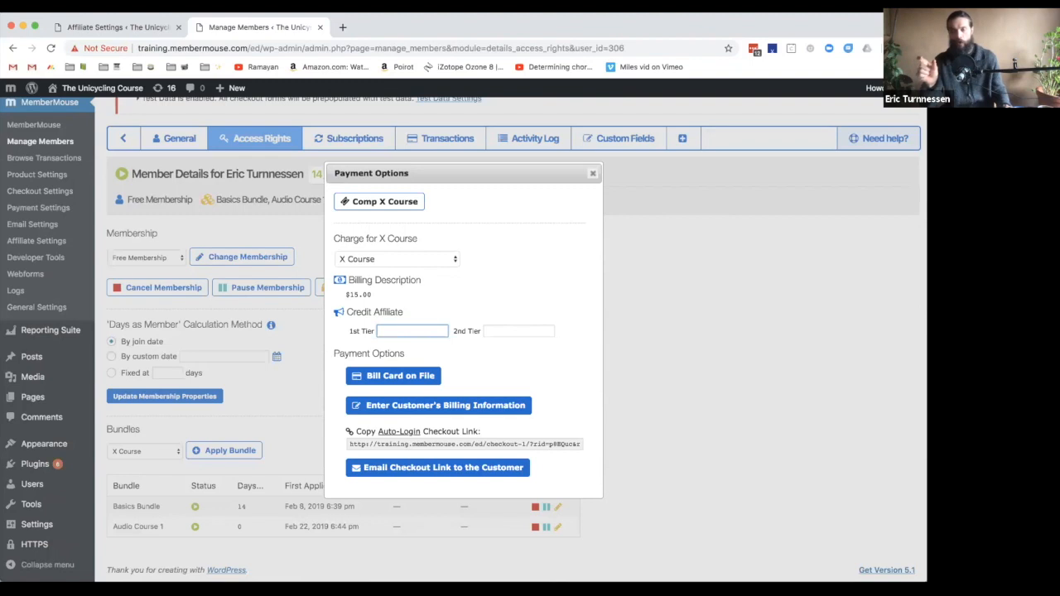
left_click(592, 174)
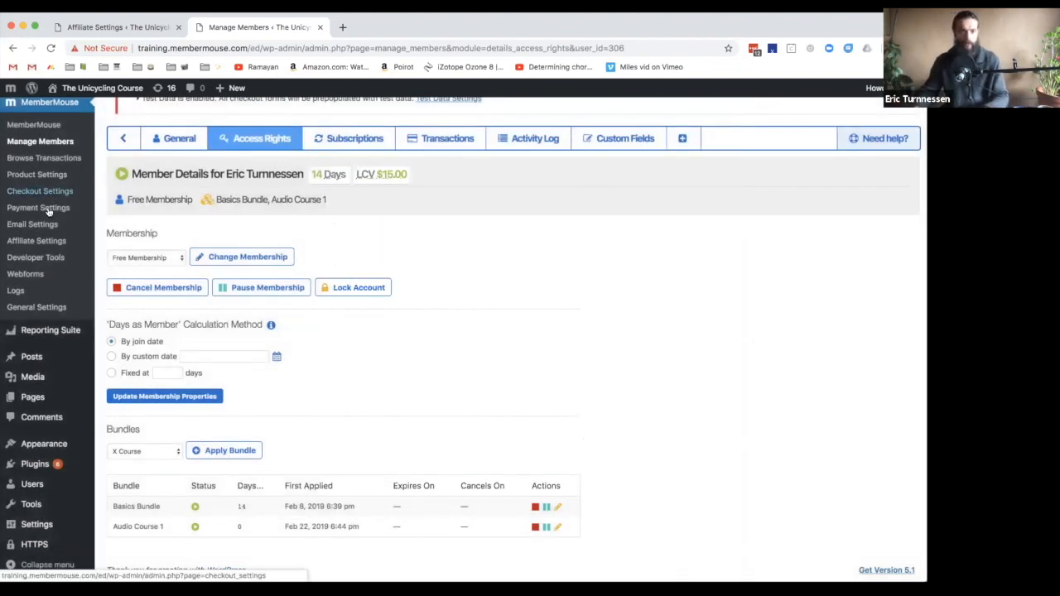
Step: Open the Tracking Settings within the MemberMouse affiliate settings
left_click(48, 241)
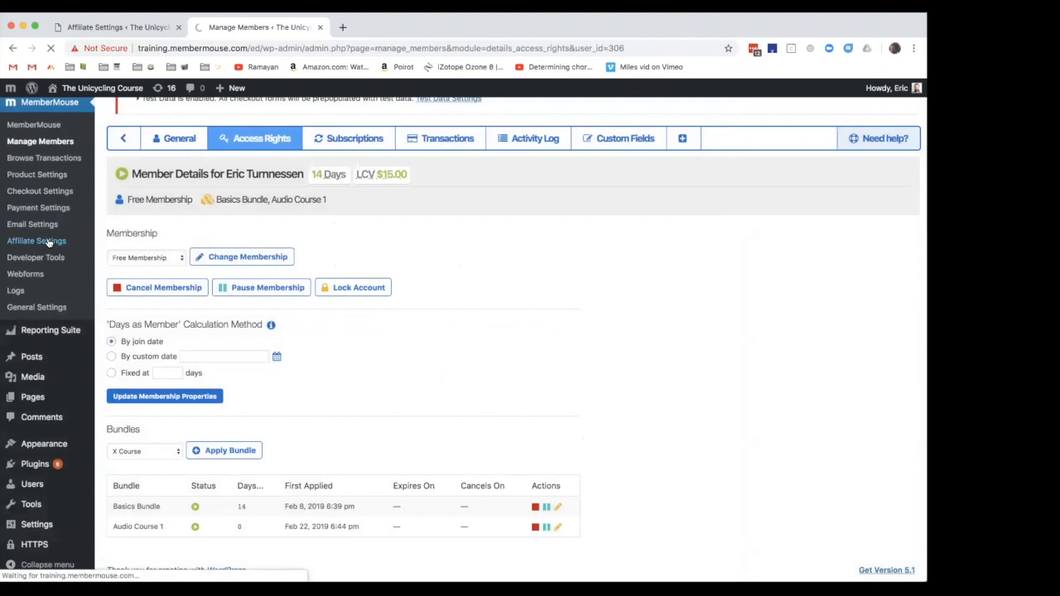
left_click(368, 214)
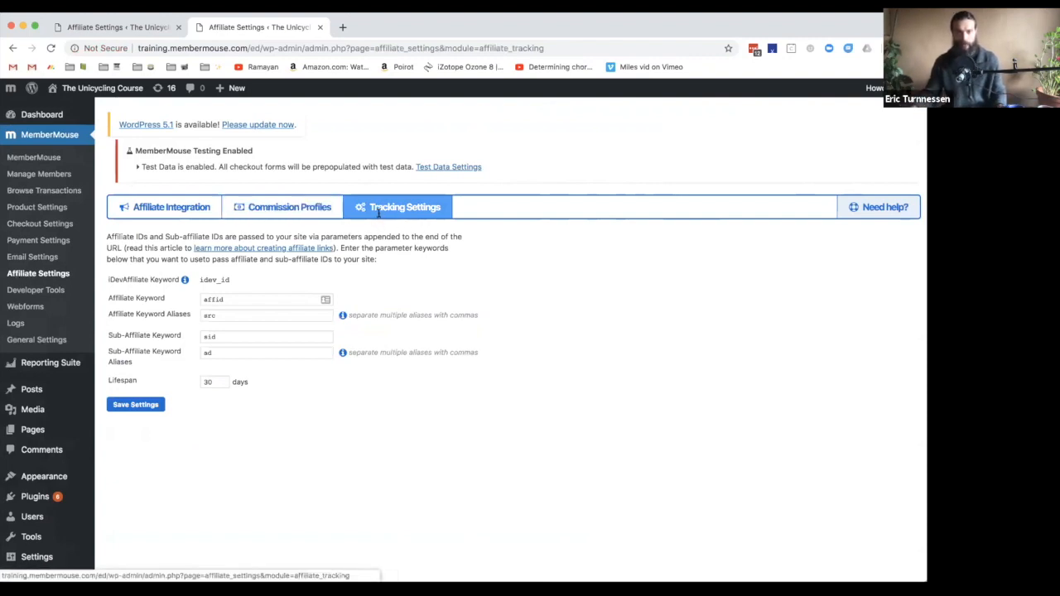
Step: Examine the aliases for the affiliate keyword and for the sub-affiliate keyword in the tracking settings
left_click(209, 301)
left_click(220, 313)
left_click(183, 312)
left_click(222, 314)
left_click(184, 315)
left_click(212, 315)
left_click(193, 321)
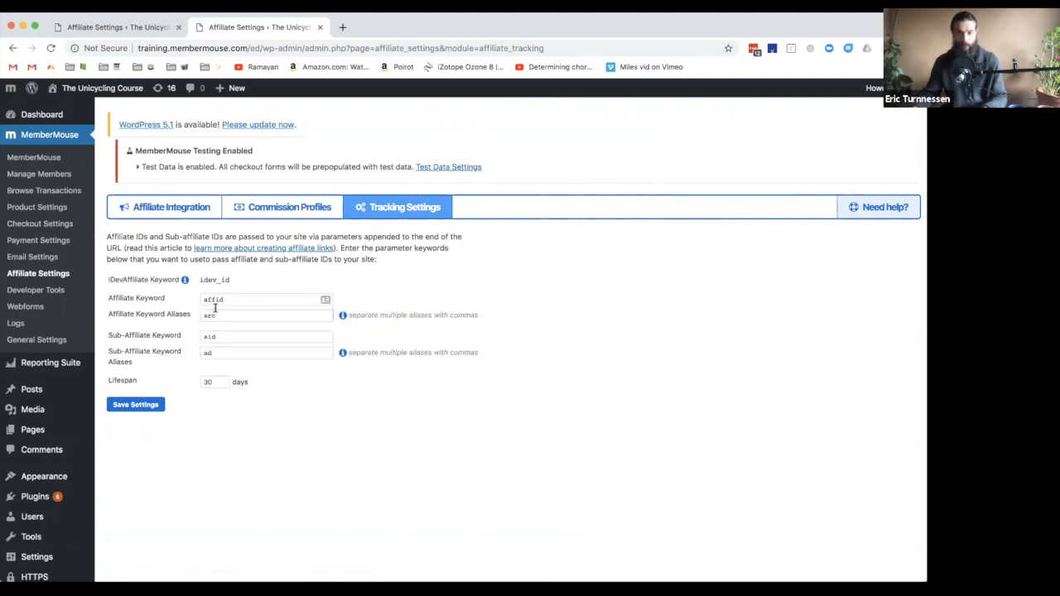
double_click(207, 315)
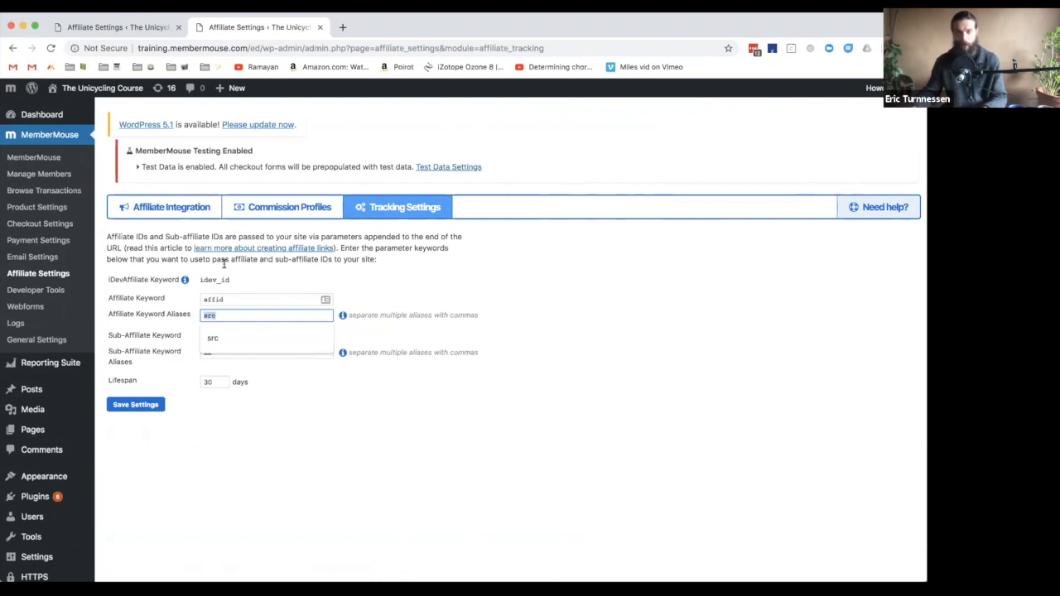
left_click(220, 312)
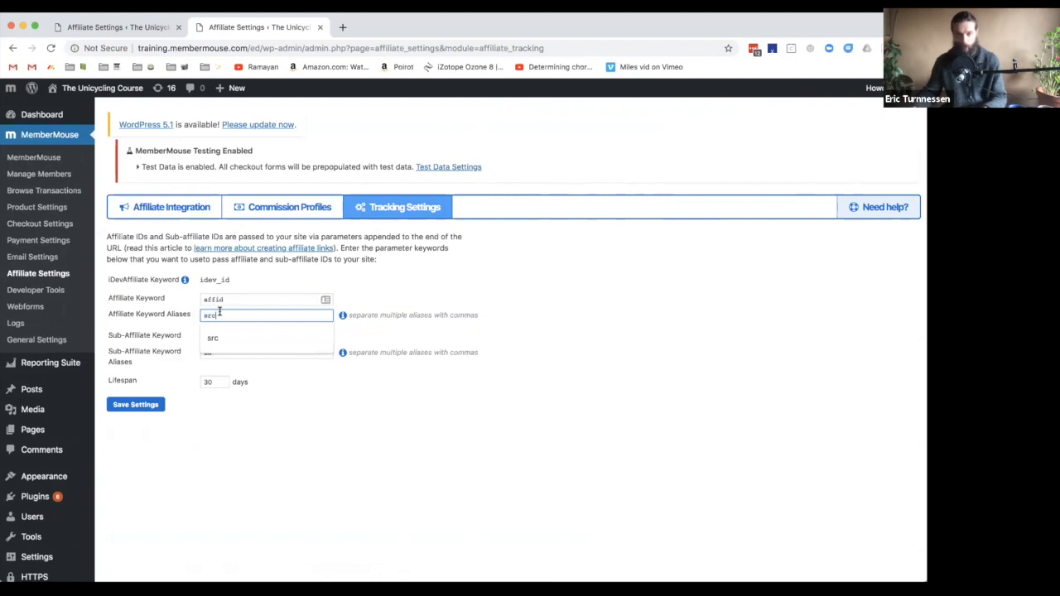
double_click(222, 311)
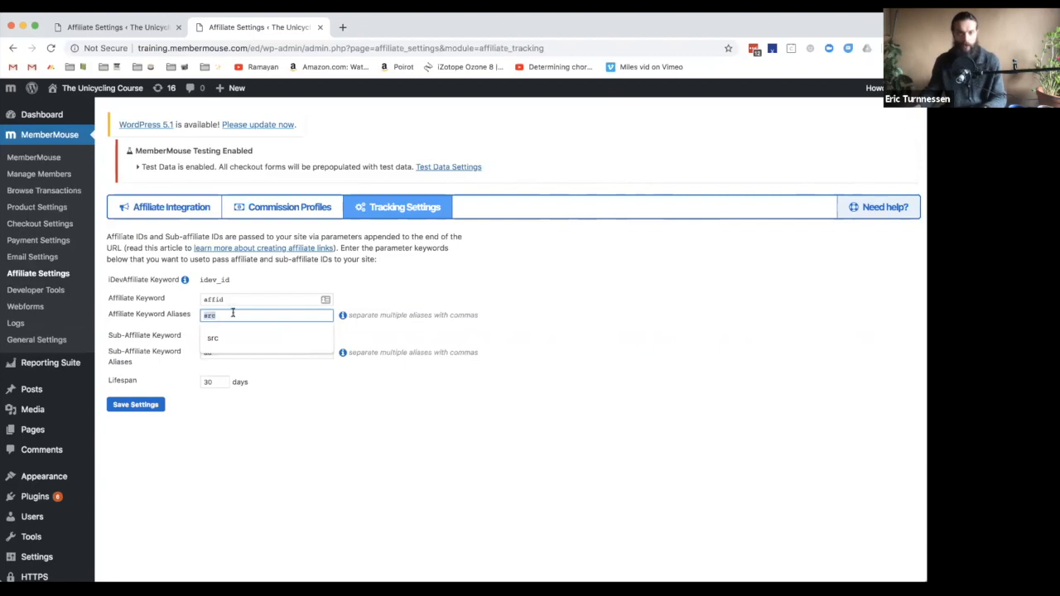
left_click(236, 314)
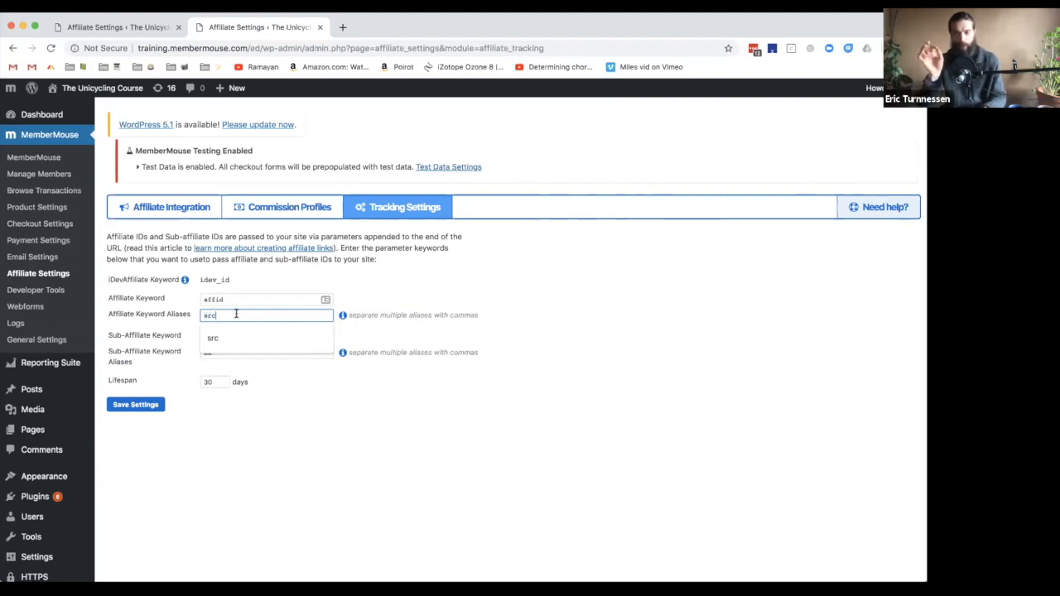
left_click(175, 314)
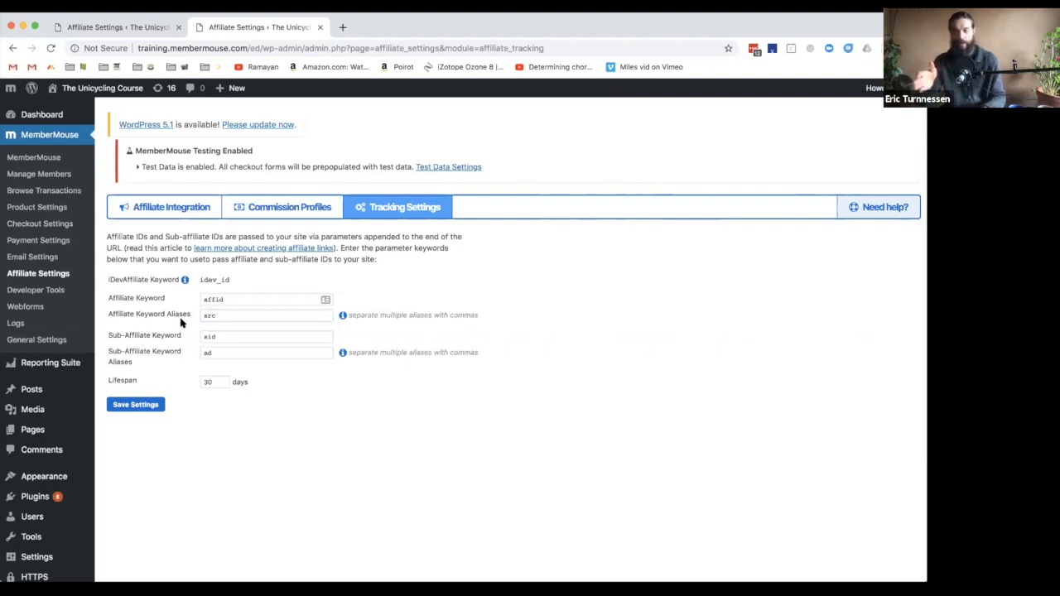
left_click(204, 353)
left_click(194, 353)
left_click(229, 351)
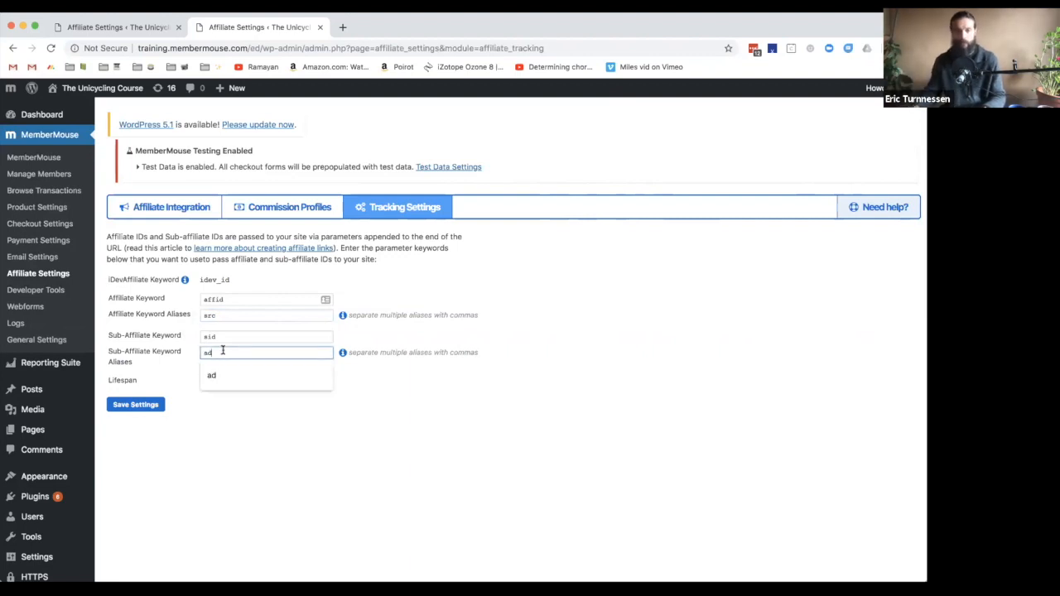
left_click(194, 356)
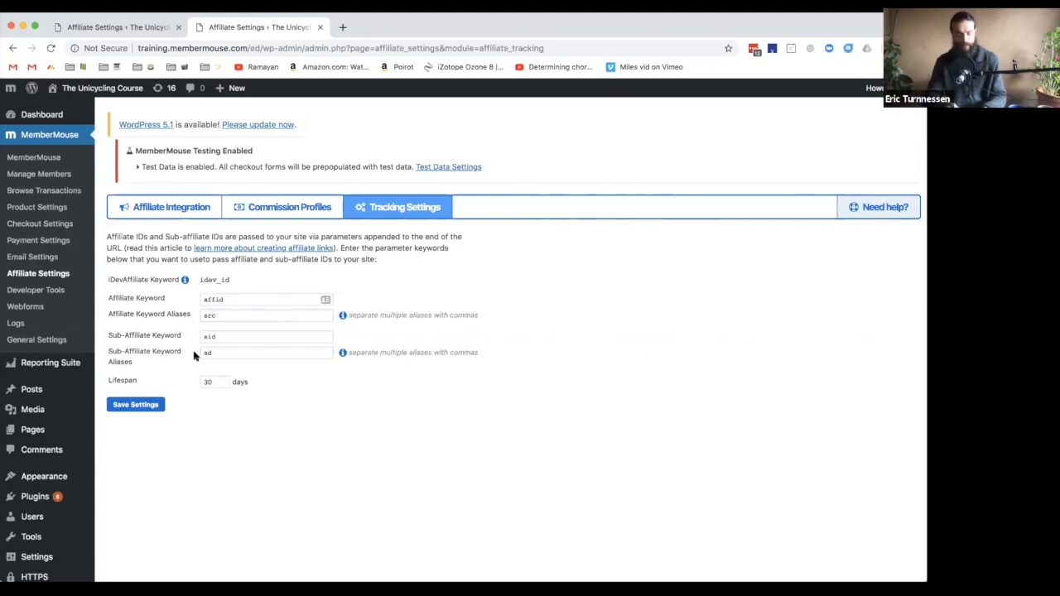
Step: In a new browser tab, compose the affiliate link membbermouse.com/checkout?src=fb without loading it
key("ctrl+t")
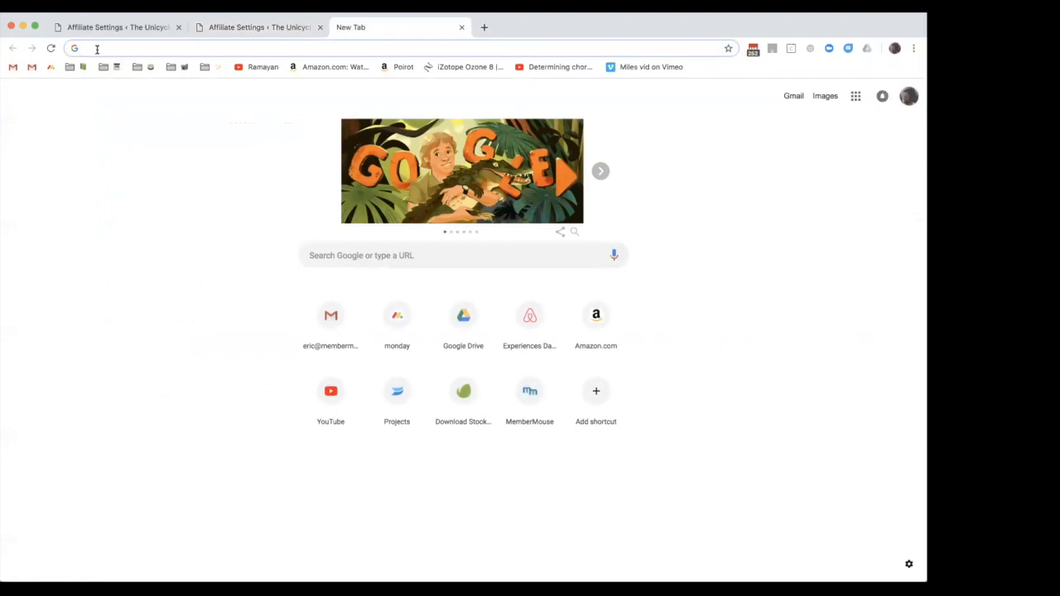
left_click(312, 256)
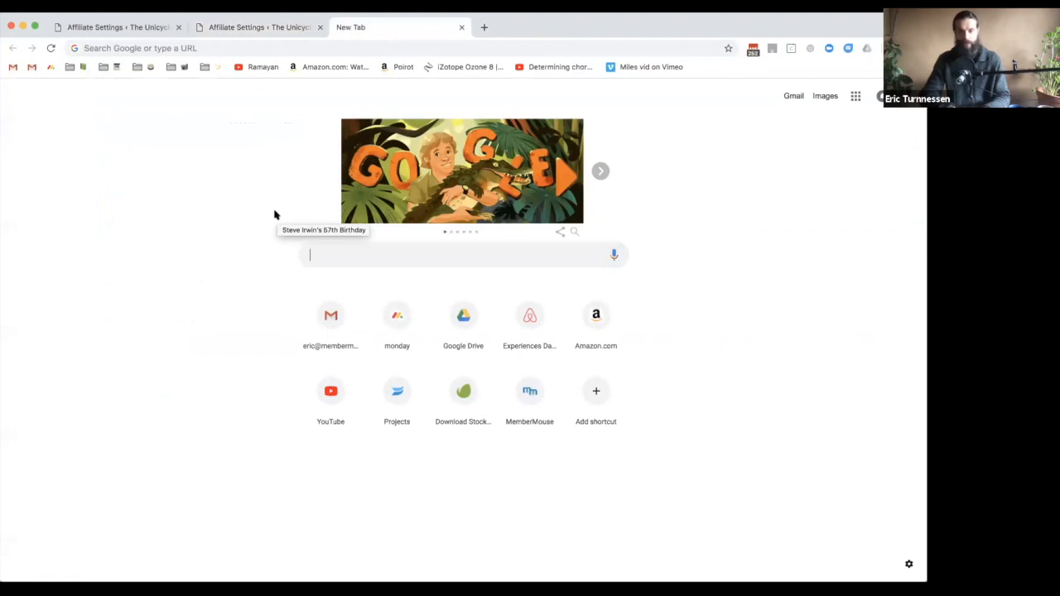
type("memb")
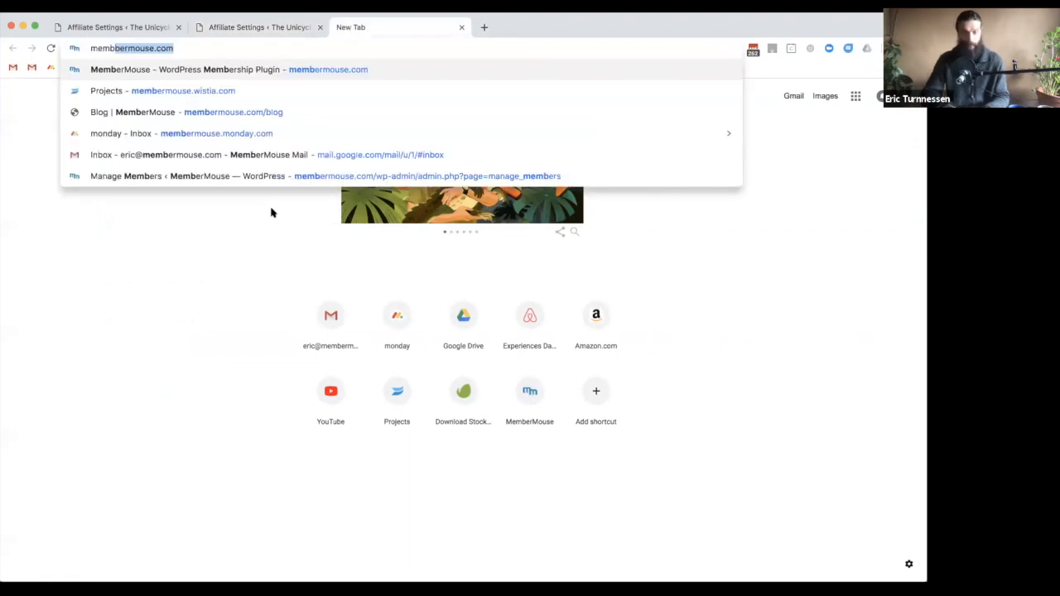
type("bermouse.com")
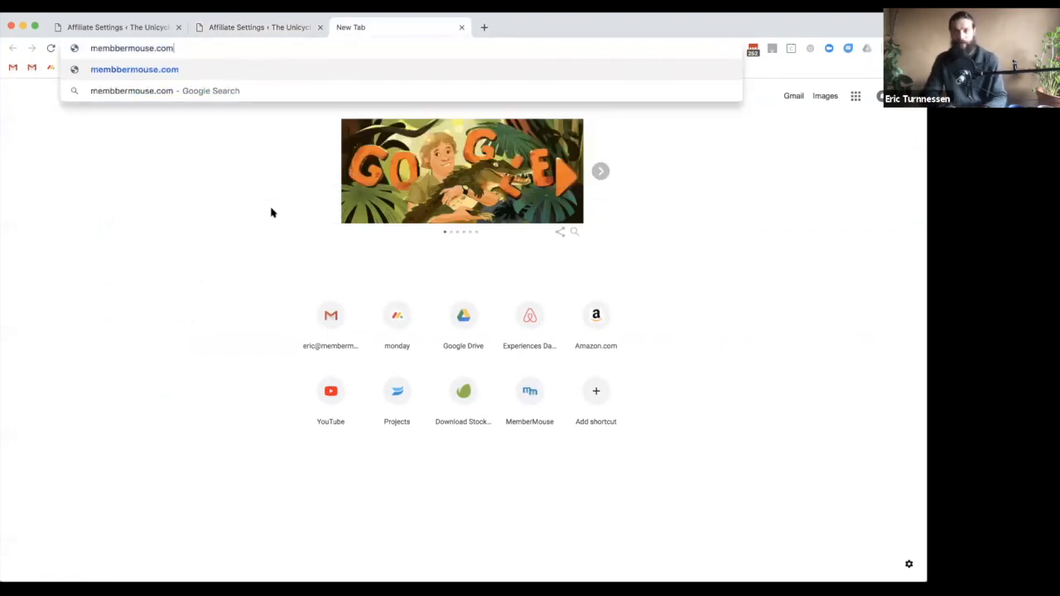
type("/checkout")
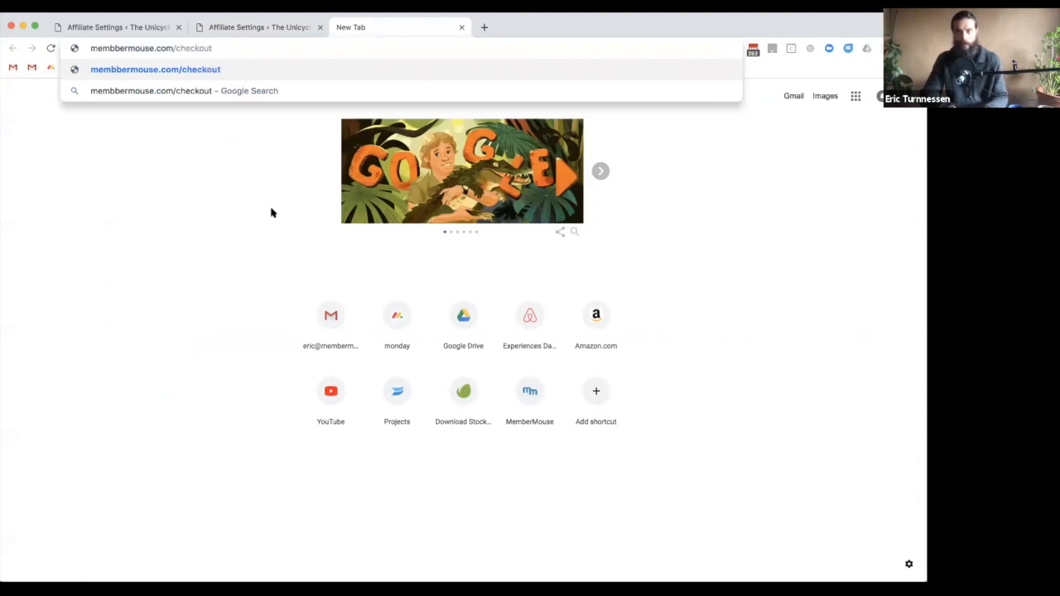
type("?src")
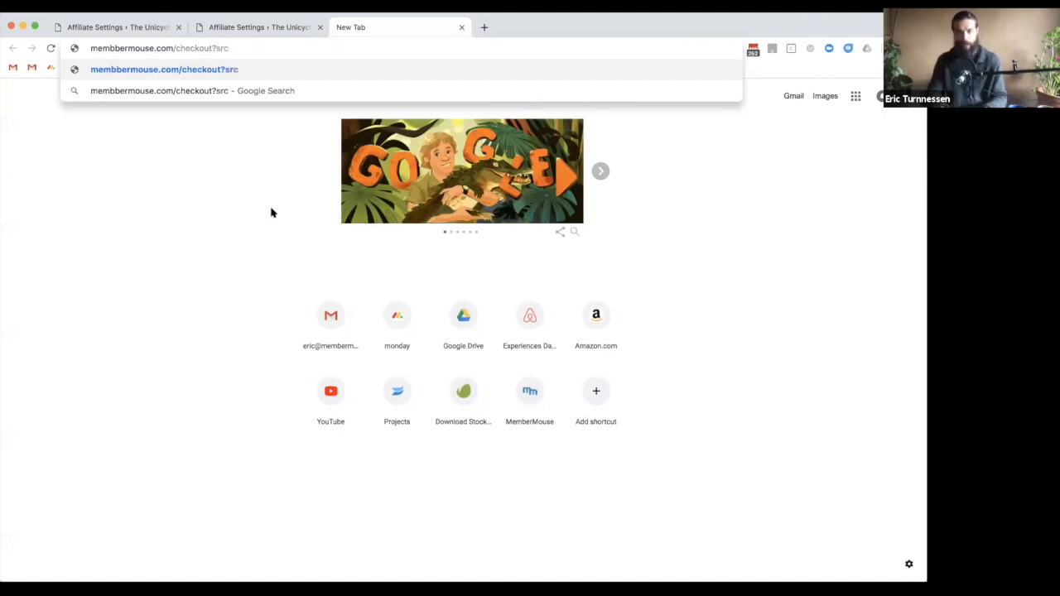
type("=")
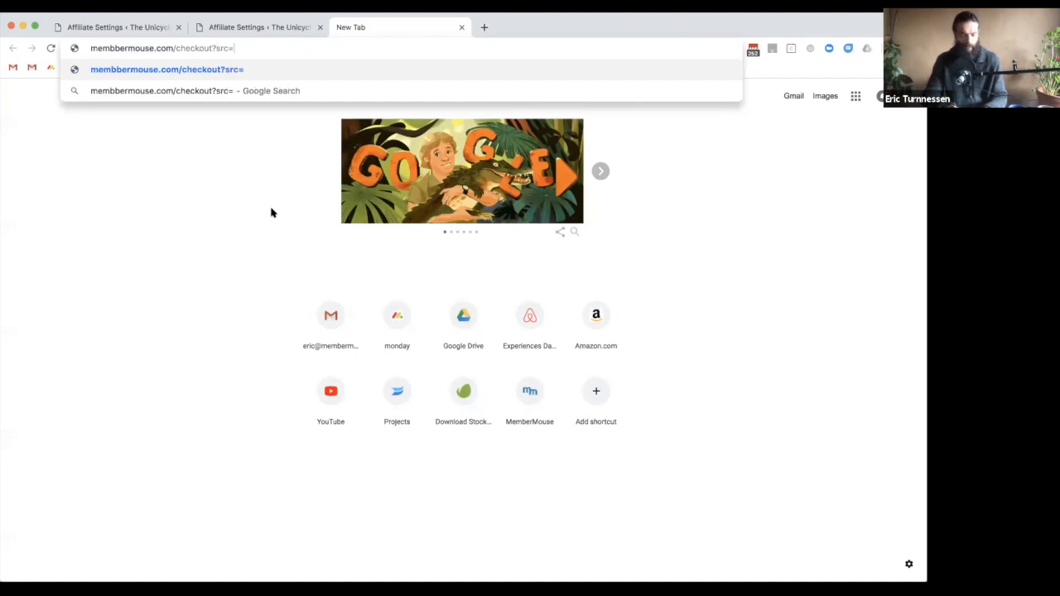
type("fb")
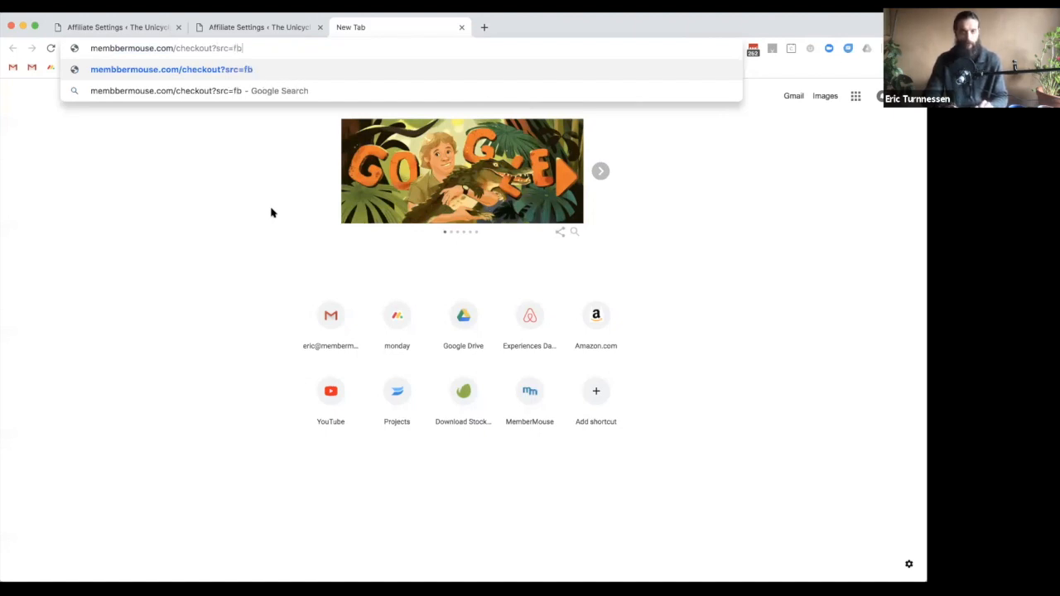
Step: Append the sub-affiliate parameter ad=adtest to the checkout link and highlight the whole address
type("&")
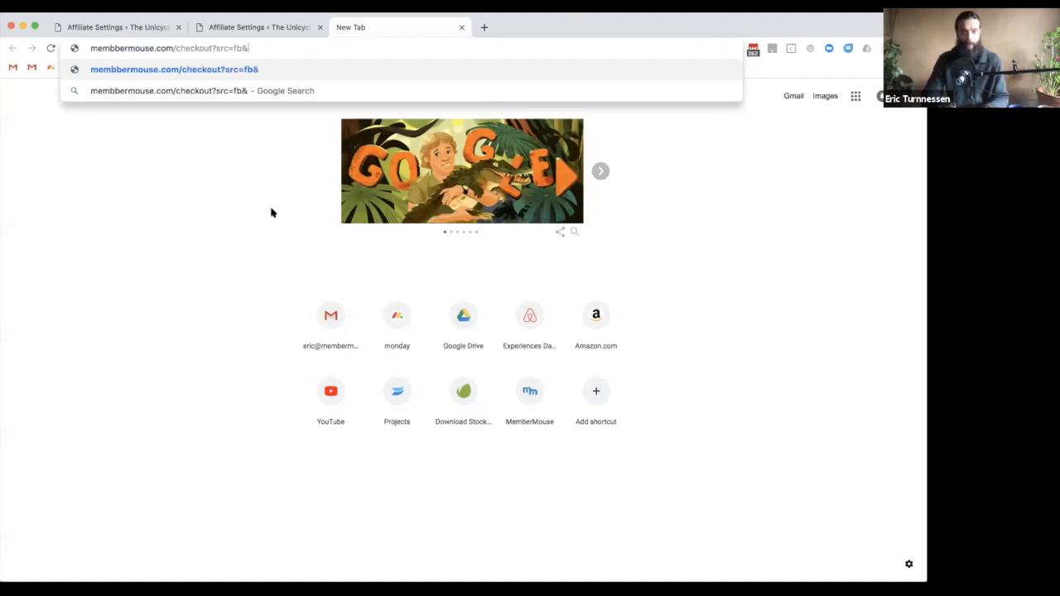
type("ad")
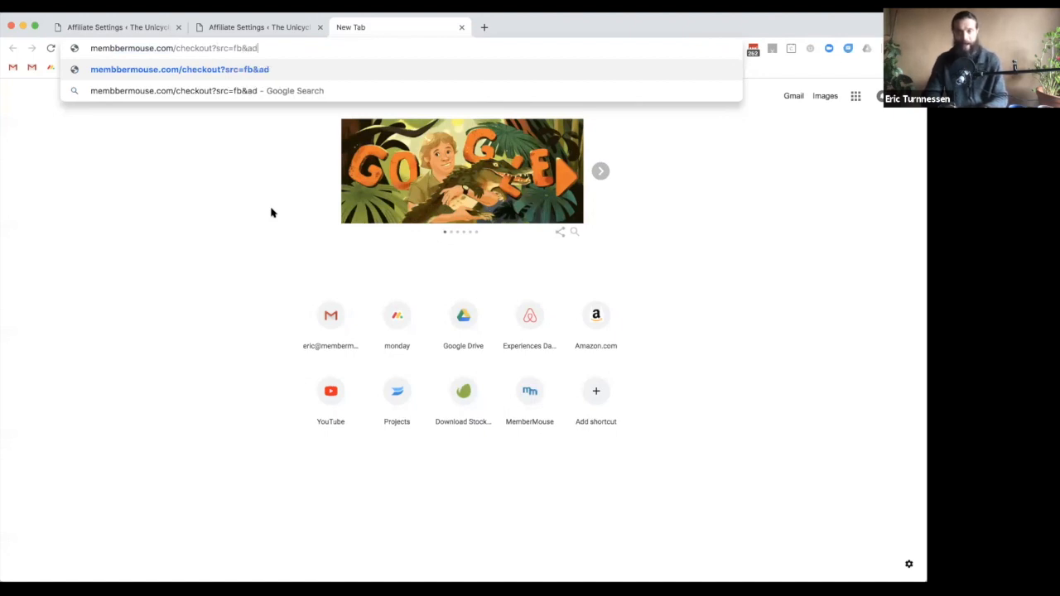
type("=")
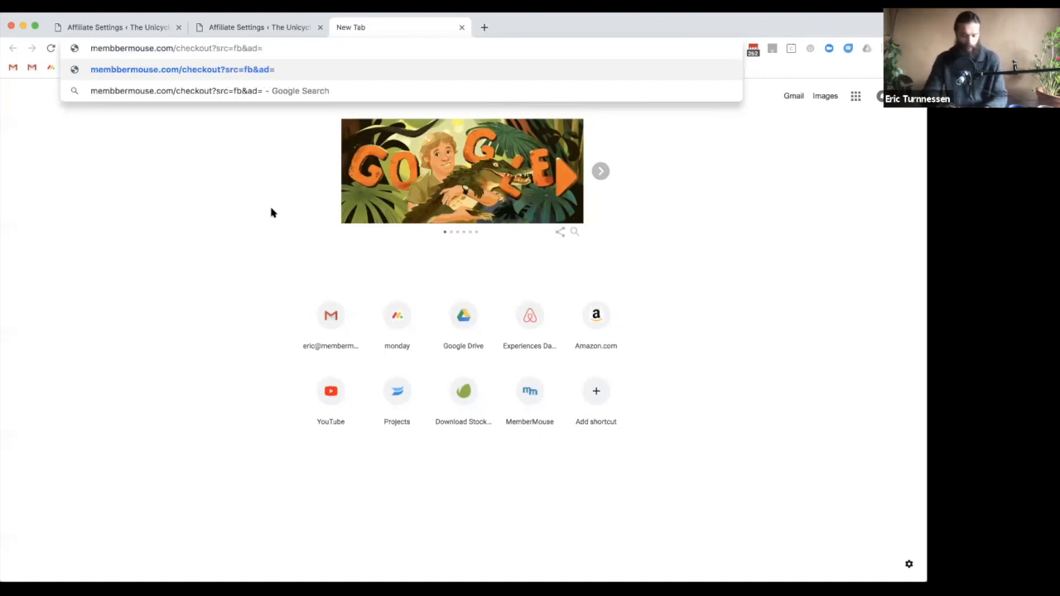
type("adtest")
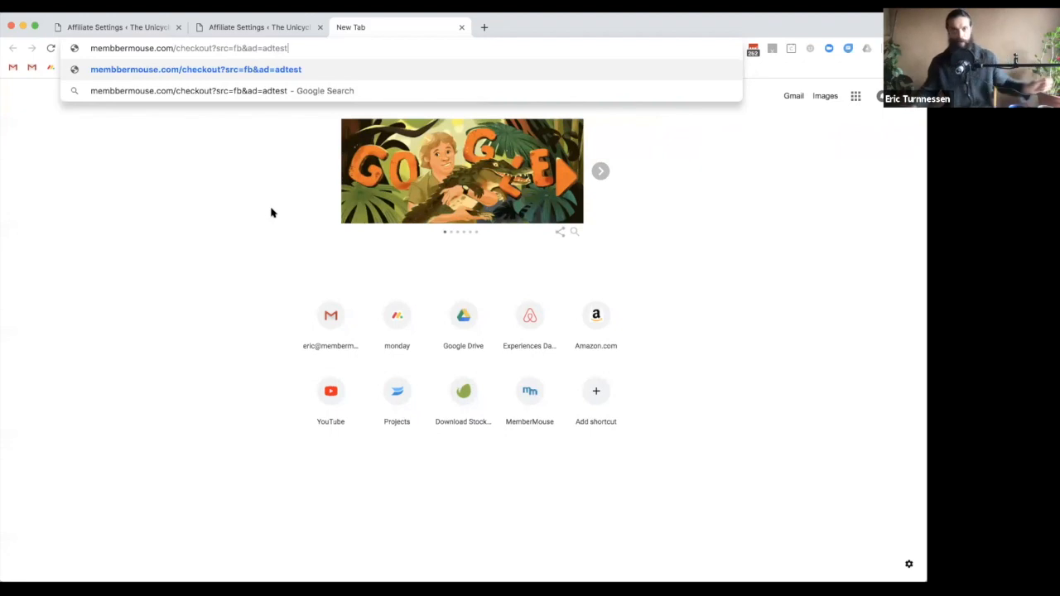
key("shift+alt+Left")
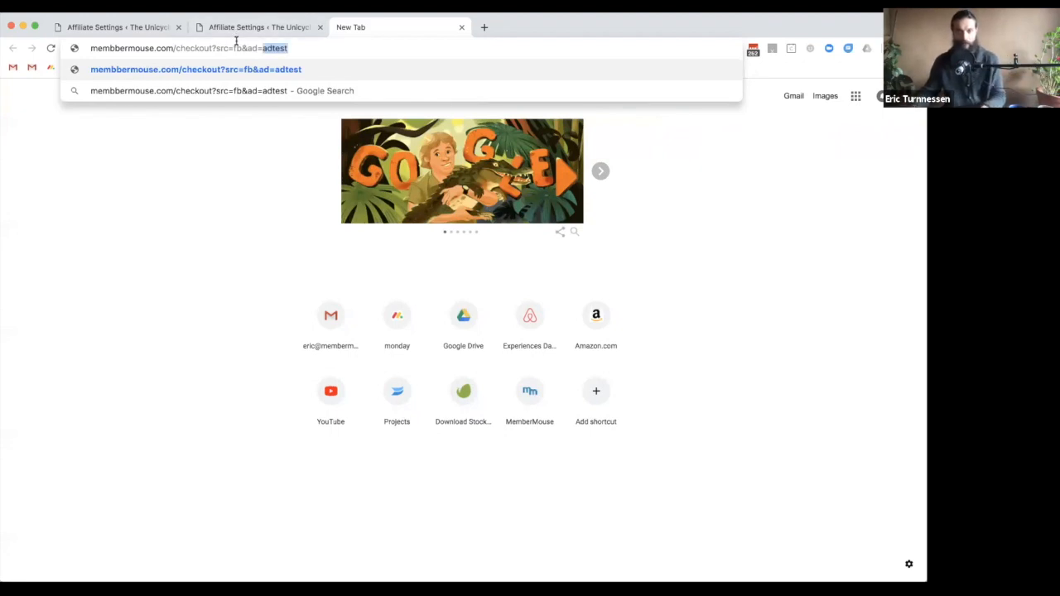
key("super+a")
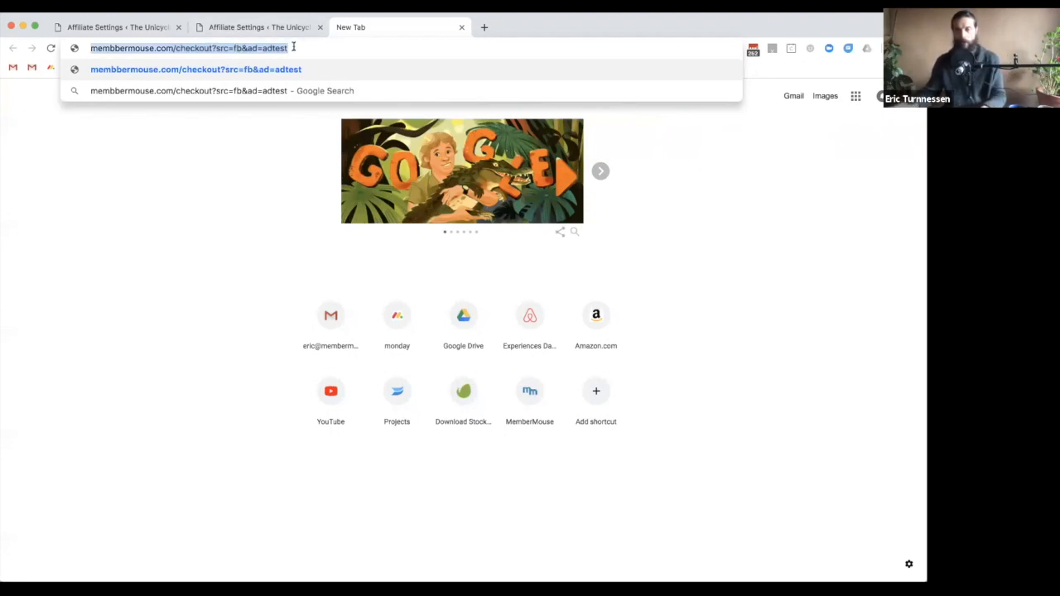
left_click(293, 47)
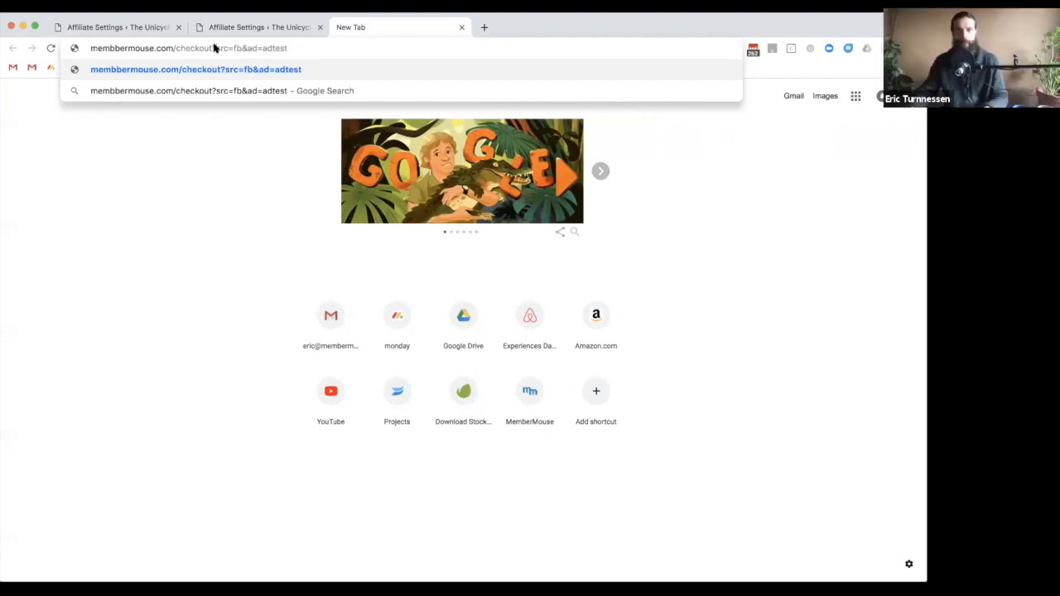
Step: Replace the checkout path in the example link with landing/, keeping ?src=fb&ad=adtest, and close the tab
left_click_drag(174, 48, 217, 48)
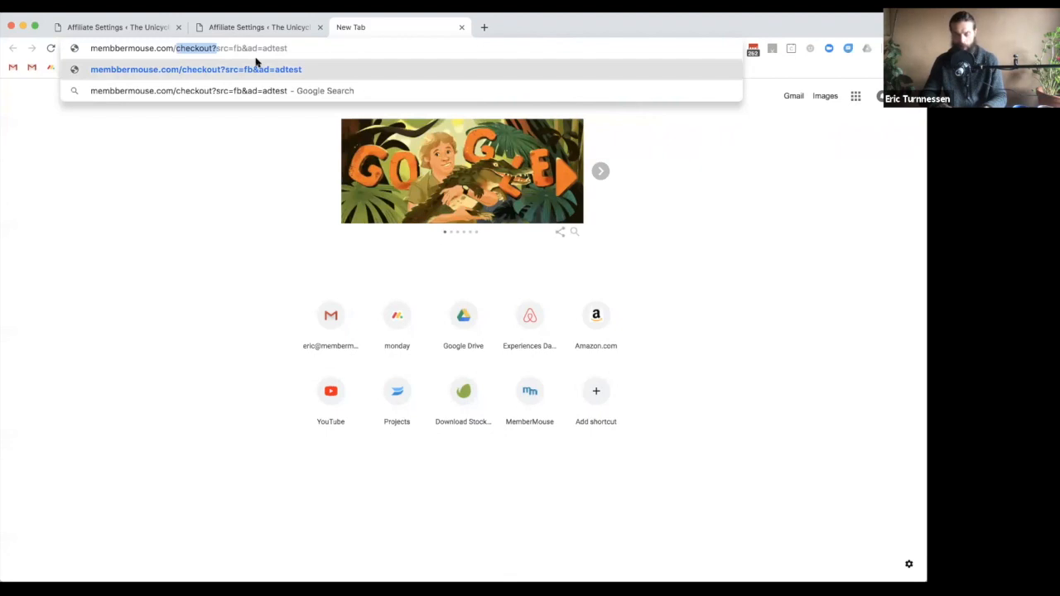
key("BackSpace")
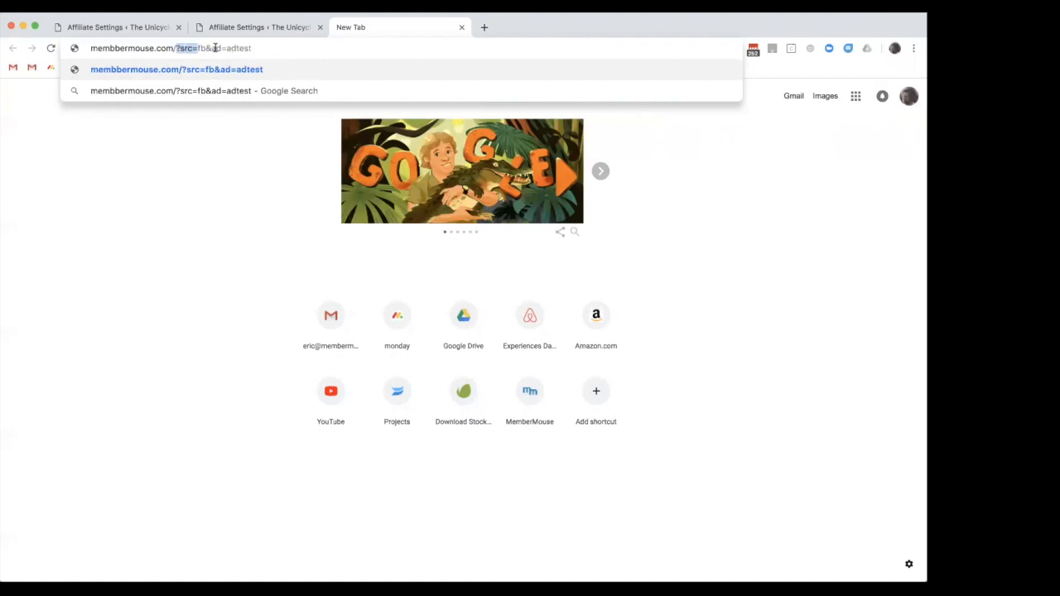
left_click_drag(176, 48, 282, 48)
left_click(156, 48)
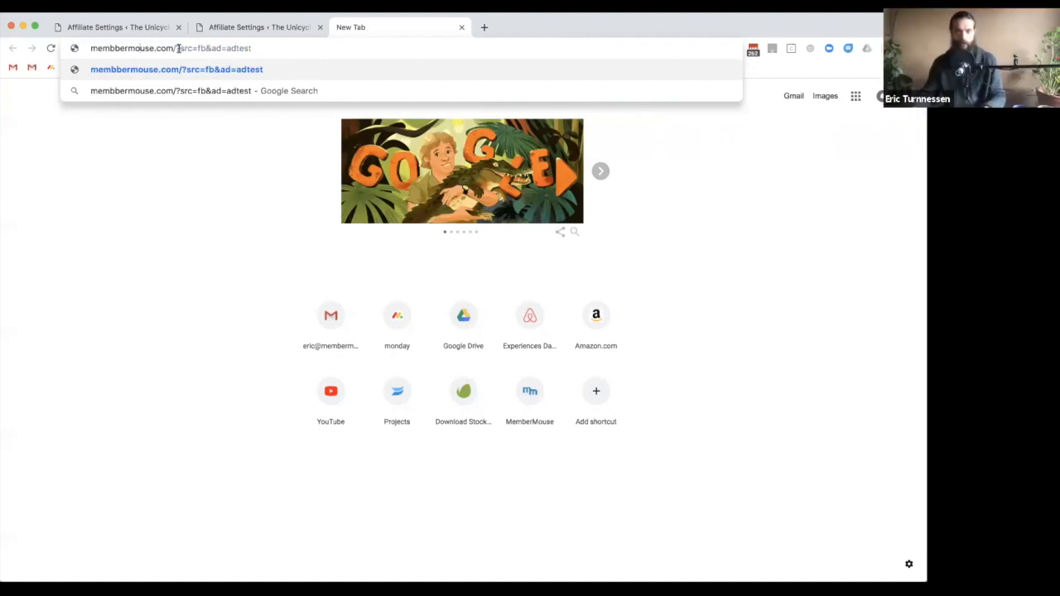
left_click_drag(176, 48, 270, 48)
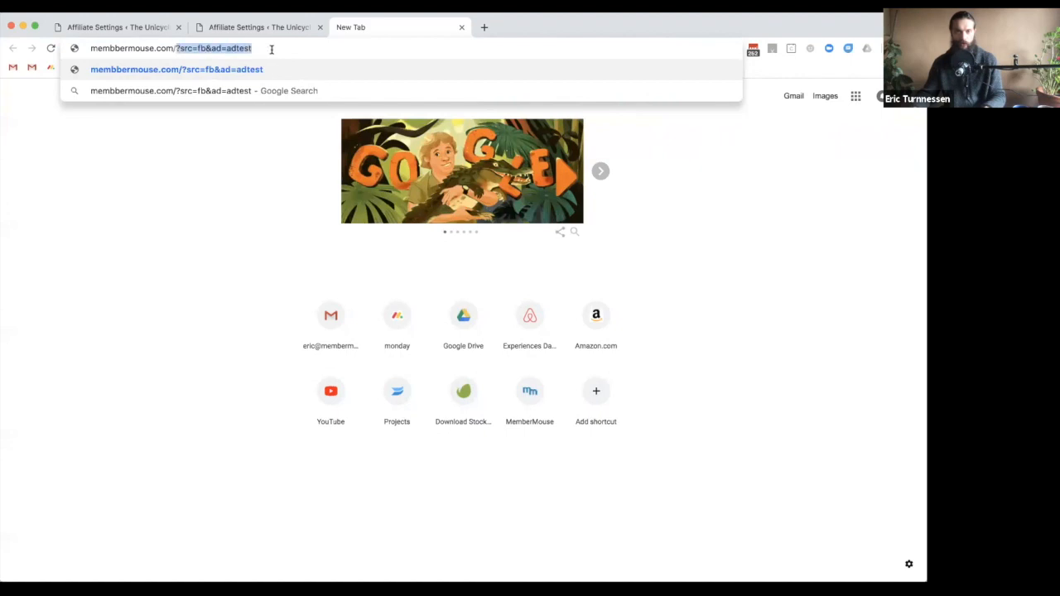
left_click(181, 48)
type("landing/")
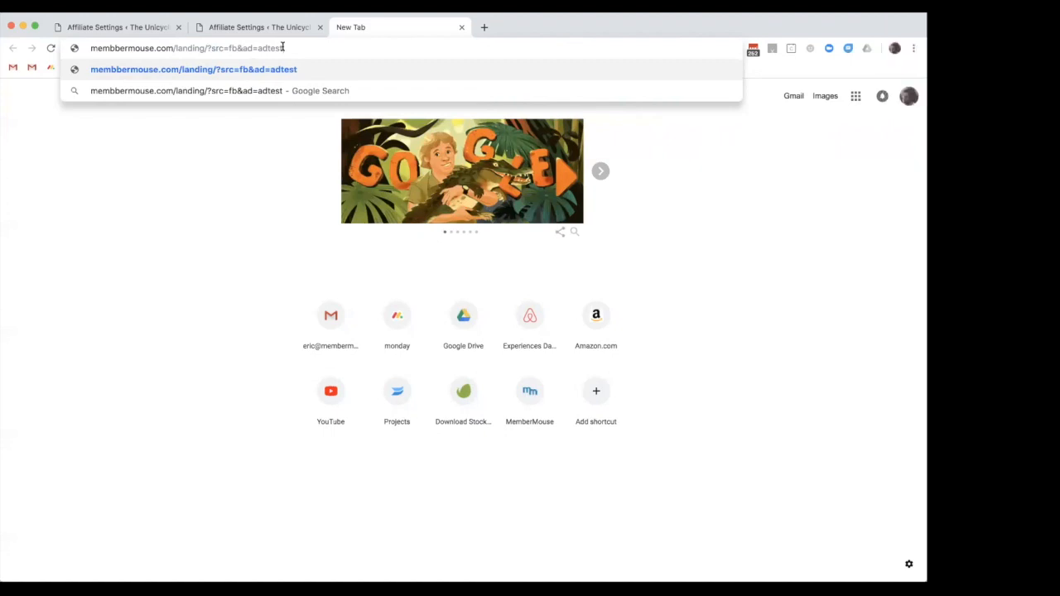
left_click(254, 132)
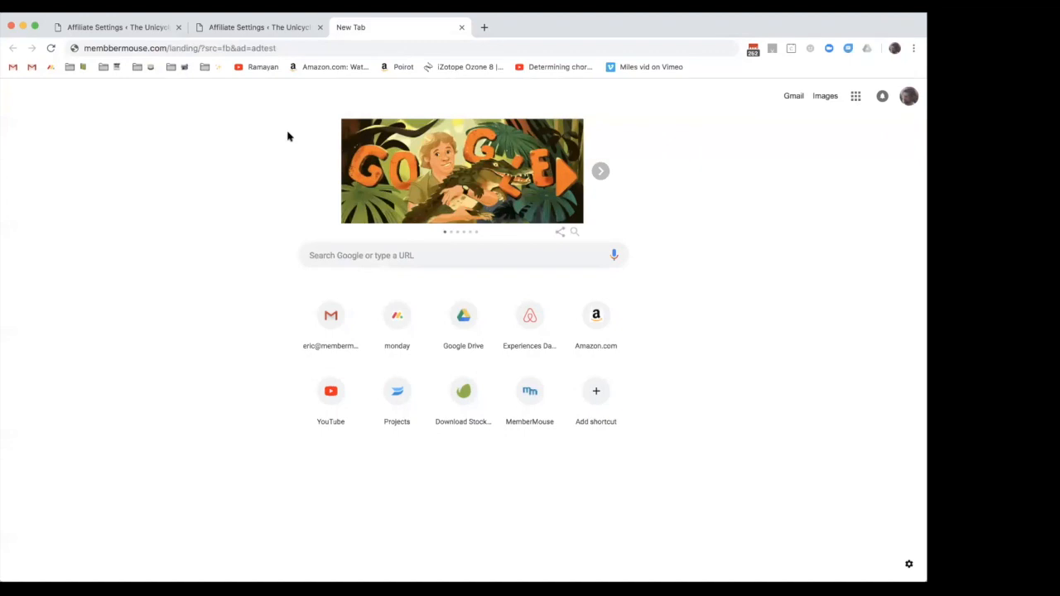
key("super+w")
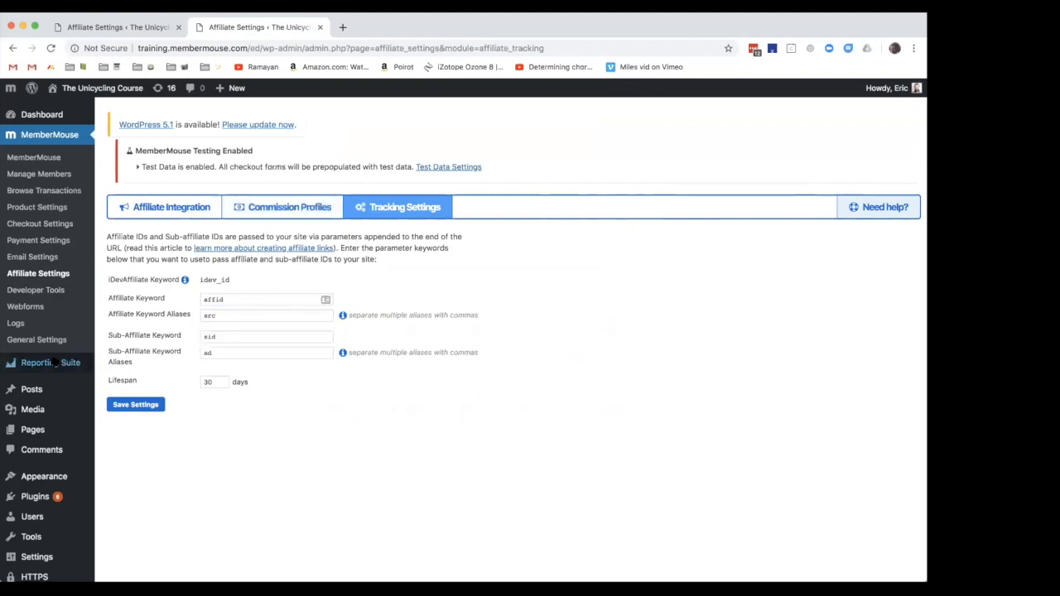
Step: Open the Reporting Suite's Customer Value report in a separate browser tab while staying on the tracking settings
mouse_move(55, 363)
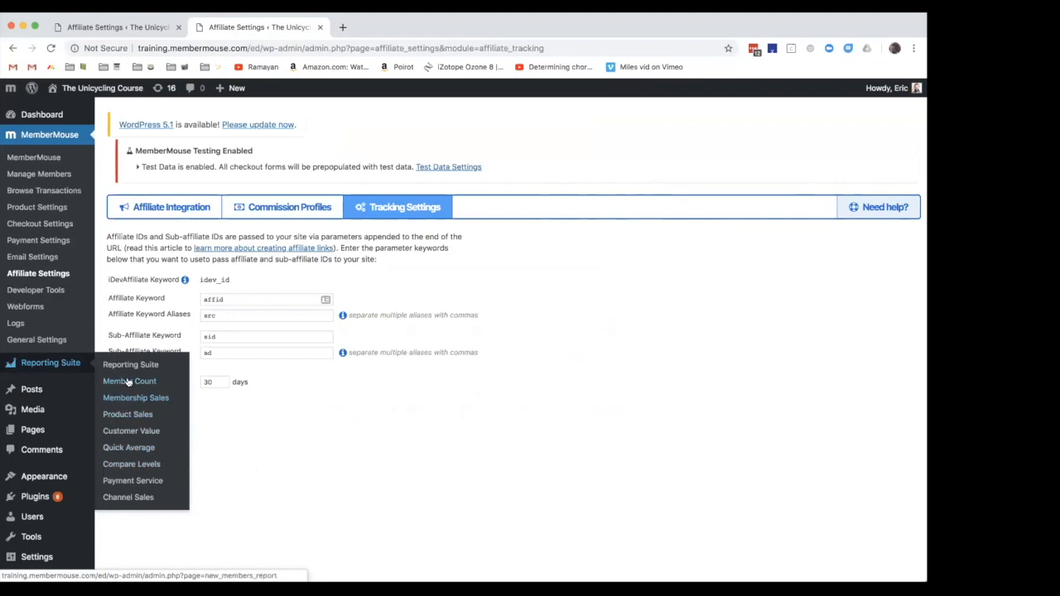
right_click(132, 430)
left_click(186, 433)
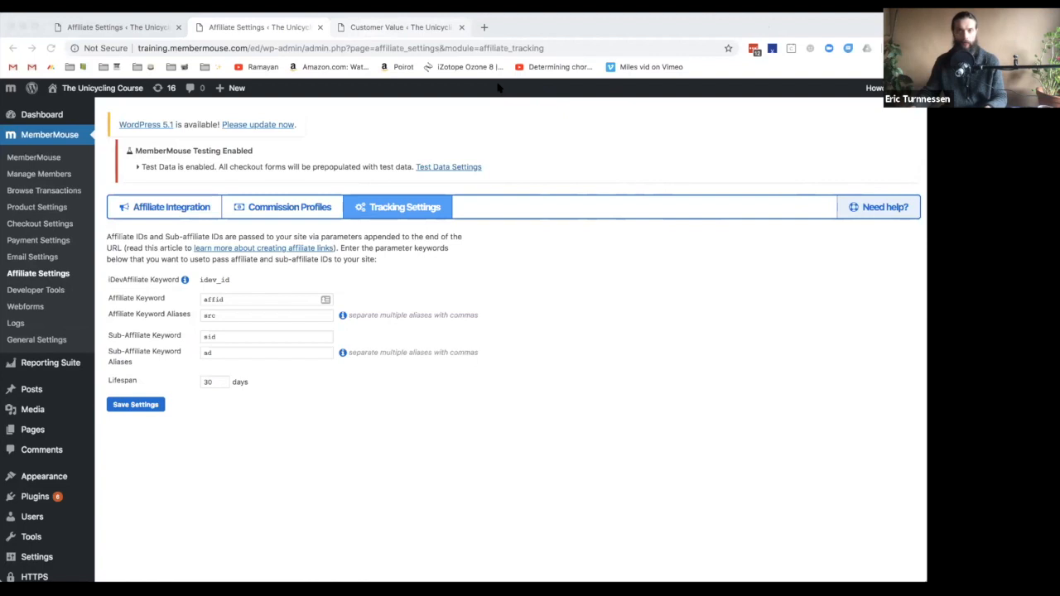
left_click(553, 179)
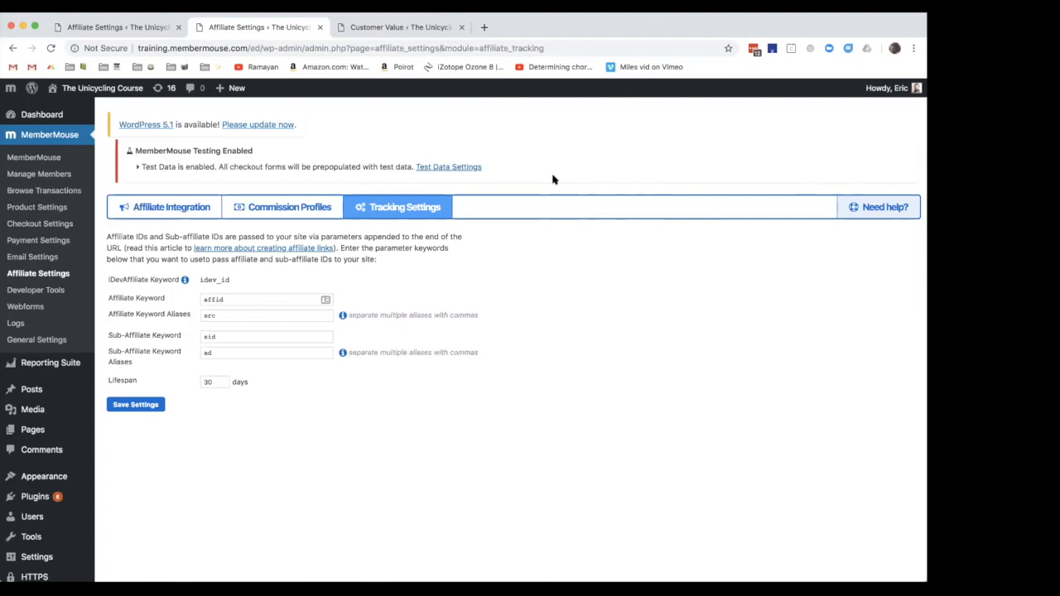
Step: Open the access rights of the member who holds the Basics Bundle and Audio Course 1
left_click(43, 179)
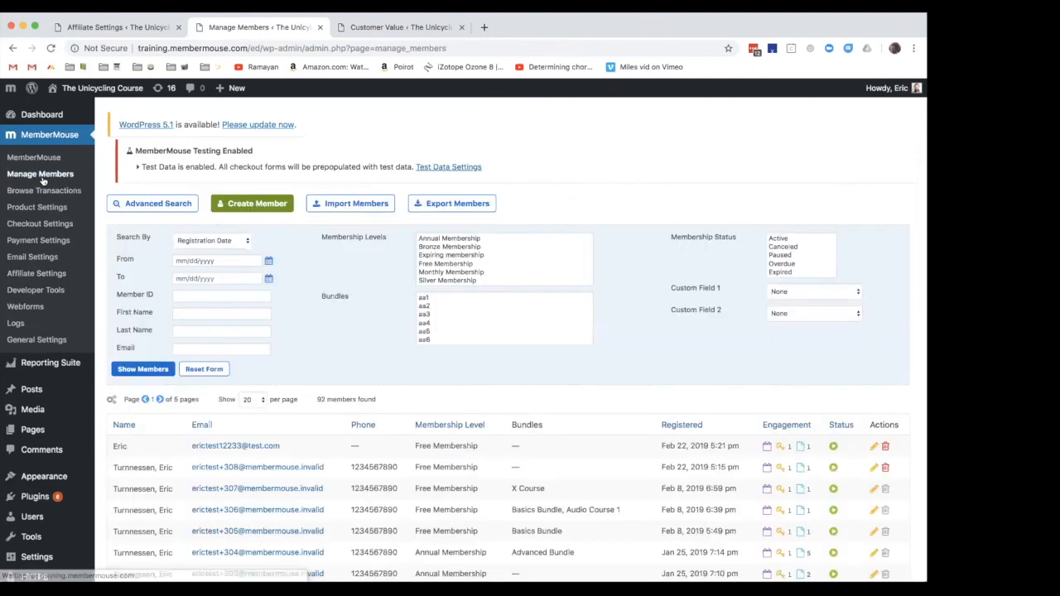
scroll(224, 495, "down", 5)
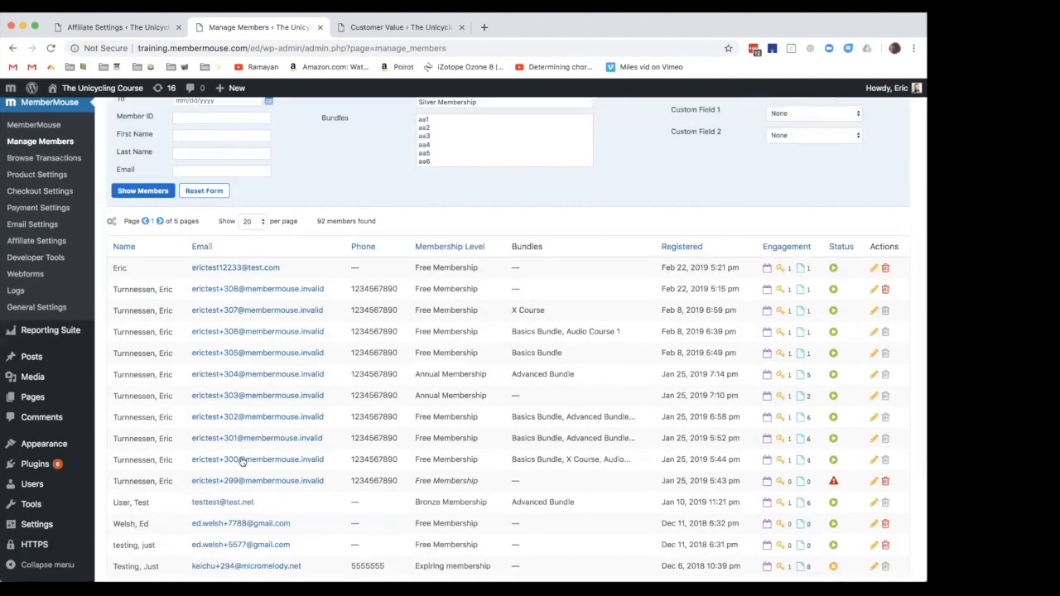
left_click(290, 335)
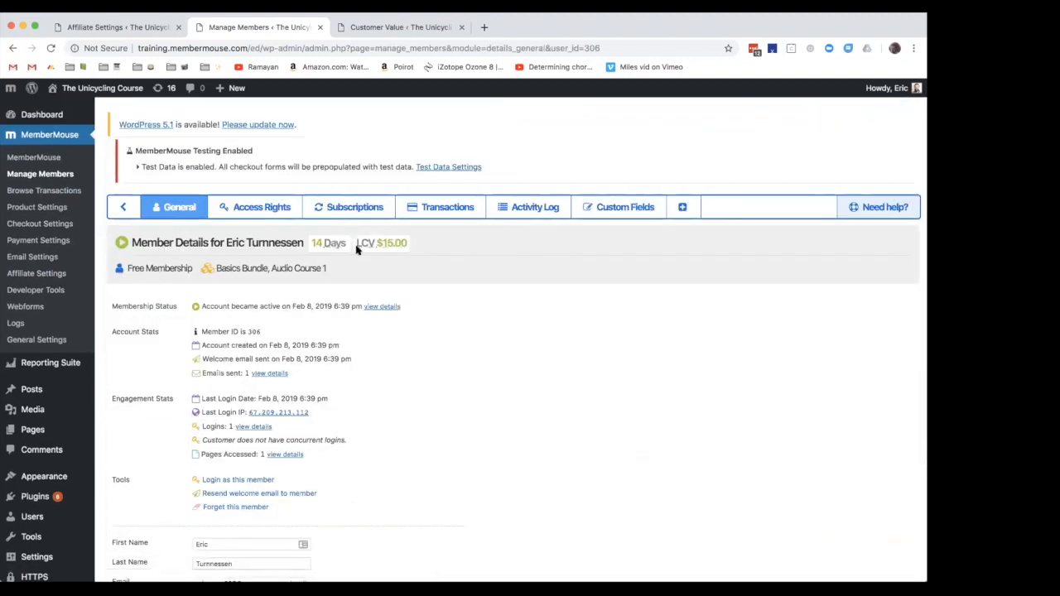
left_click(280, 213)
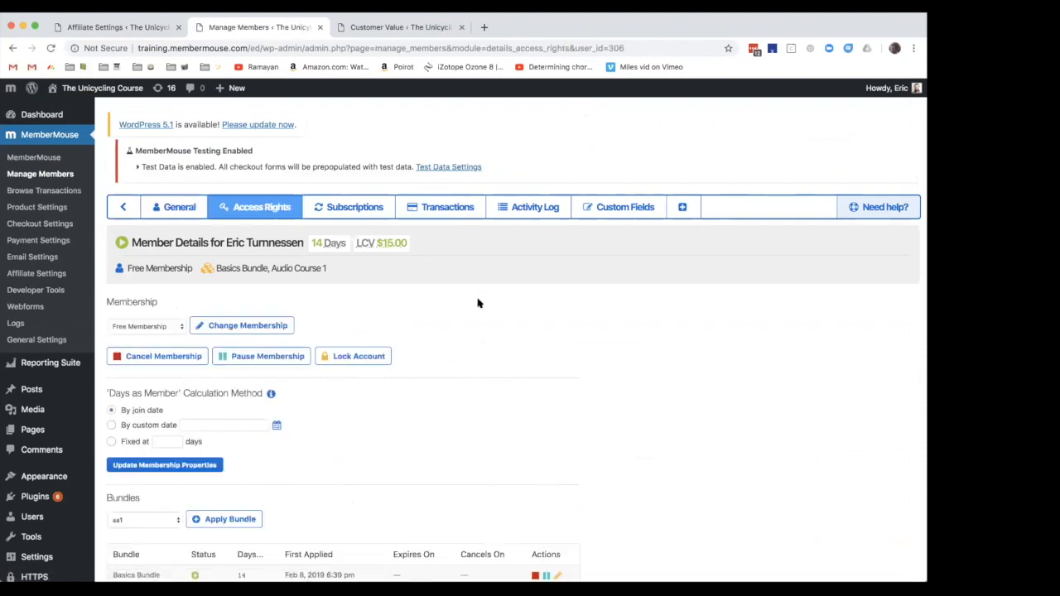
scroll(477, 303, "down", 2)
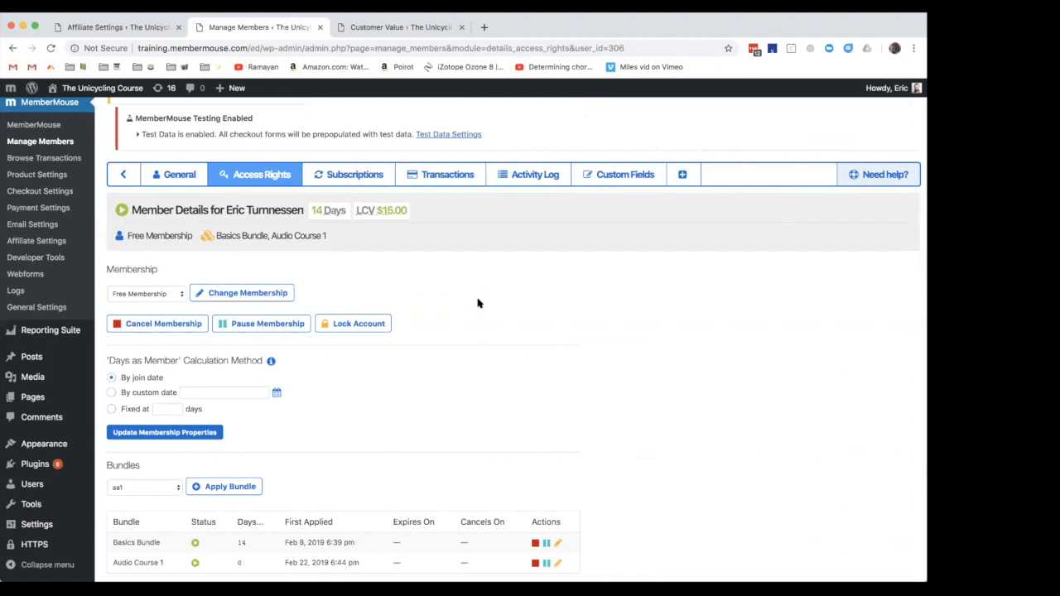
Step: Start applying the X Course bundle to the member and choose X Course as the product to charge for
left_click(174, 486)
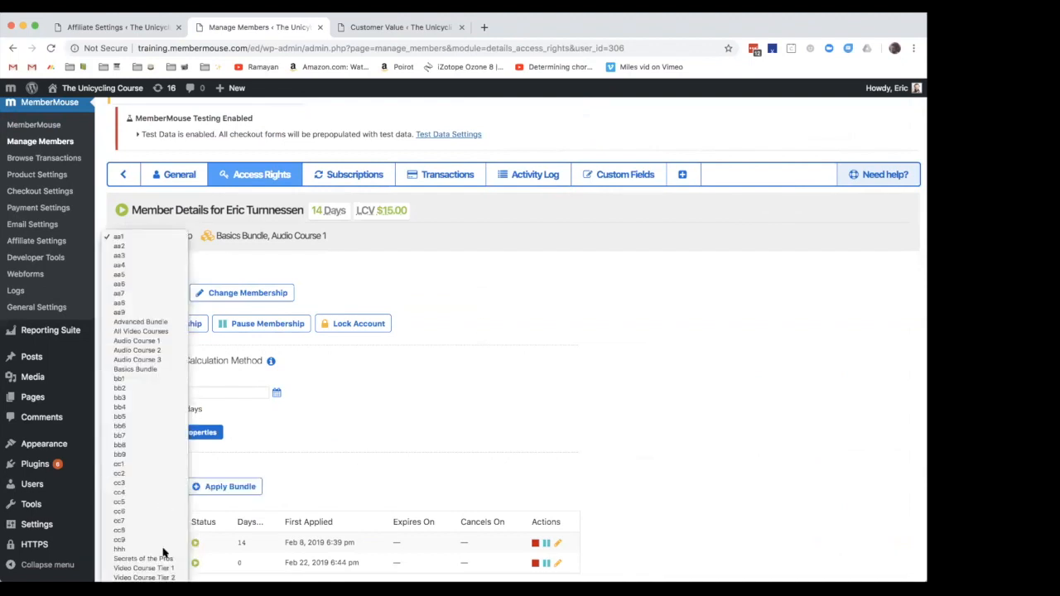
left_click(162, 560)
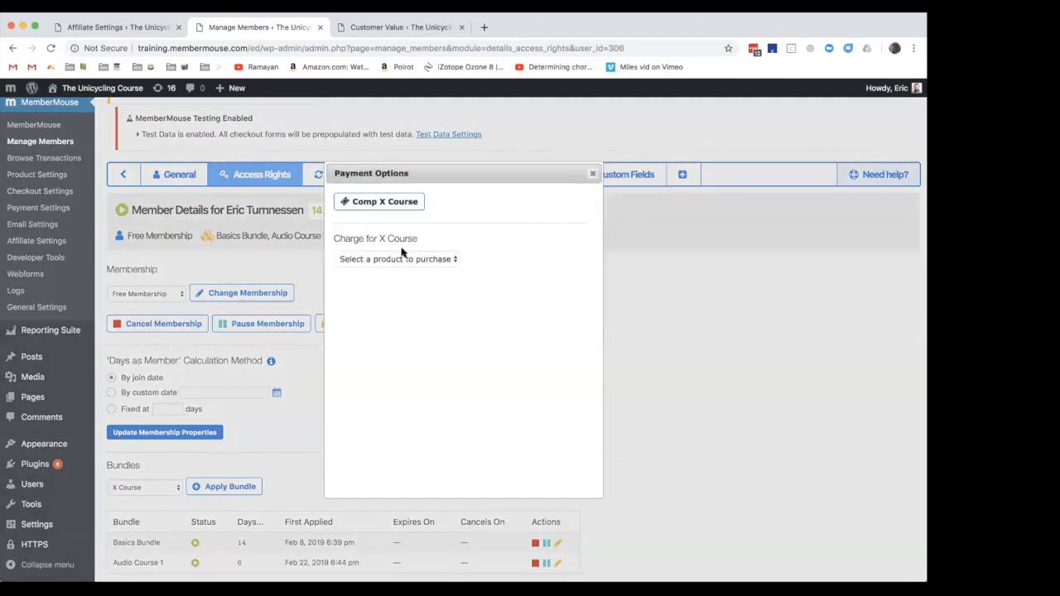
left_click(401, 257)
left_click(405, 273)
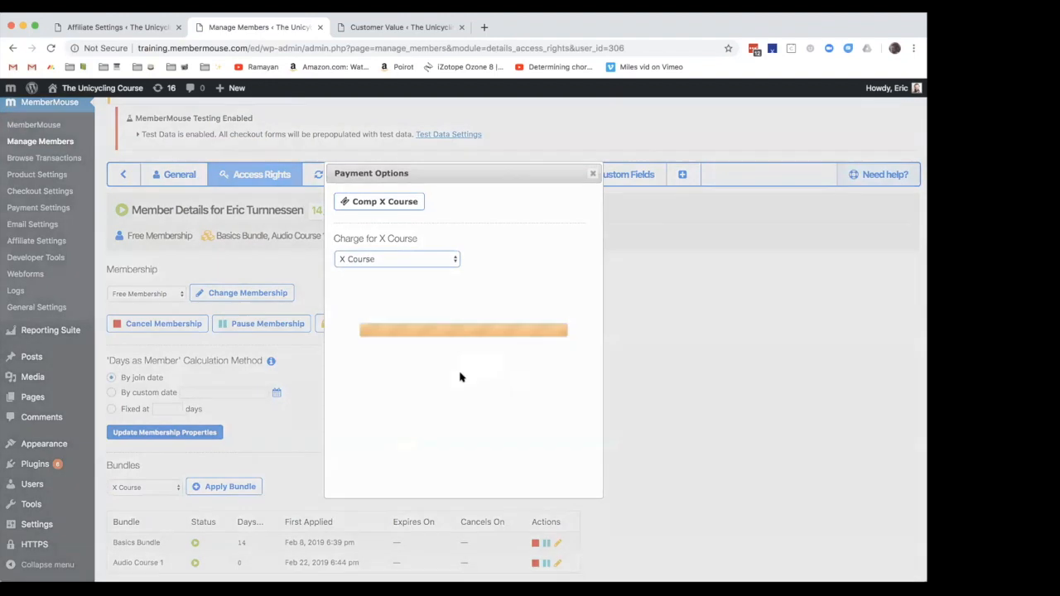
Step: Credit 123 as the 1st Tier affiliate for the X Course purchase and select the auto-login checkout link
left_click(396, 331)
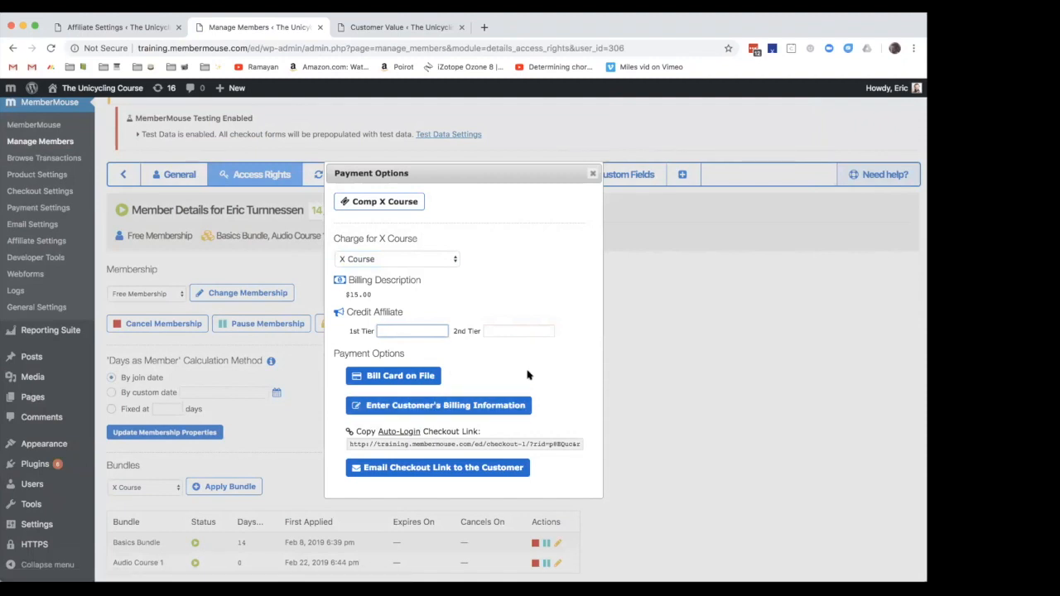
type("123")
left_click(477, 443)
left_click(501, 440)
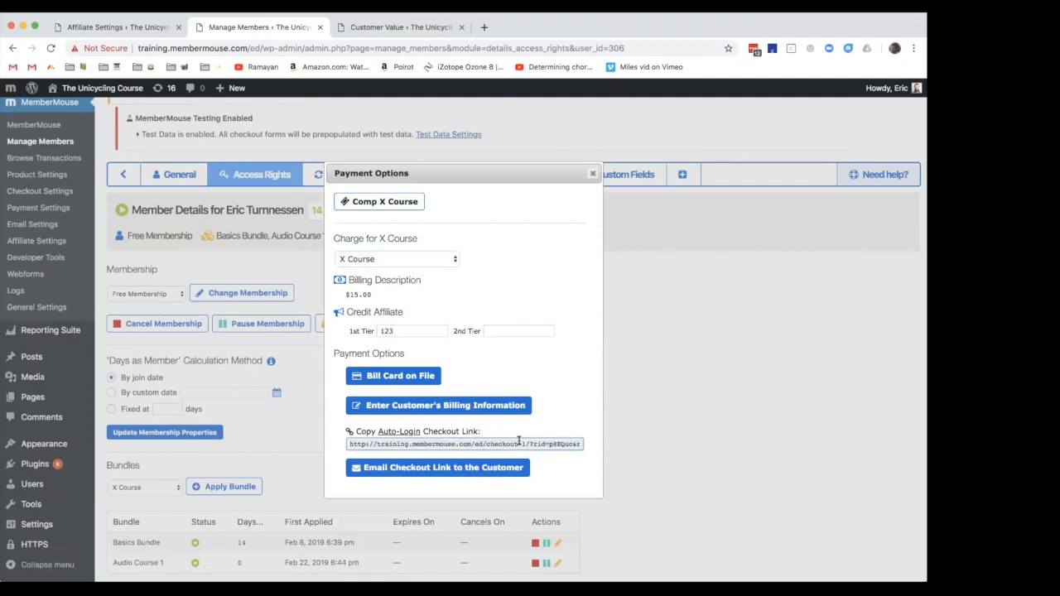
Step: Examine the full auto-login checkout link for the X Course purchase, including its URL parameters, and close the payment options
left_click_drag(526, 440, 593, 445)
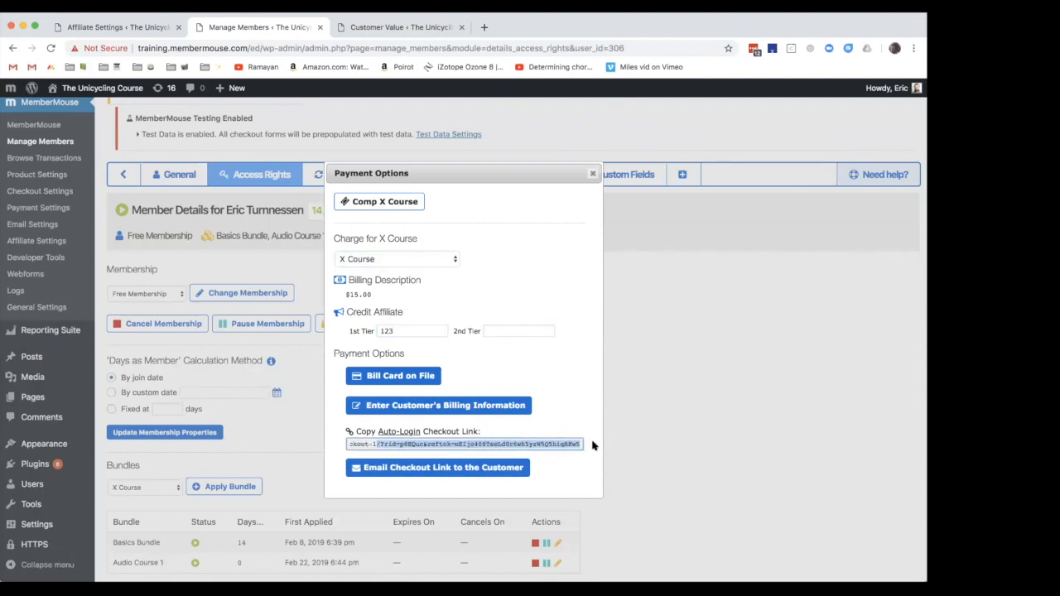
left_click(500, 442)
scroll(482, 441, "left", 4)
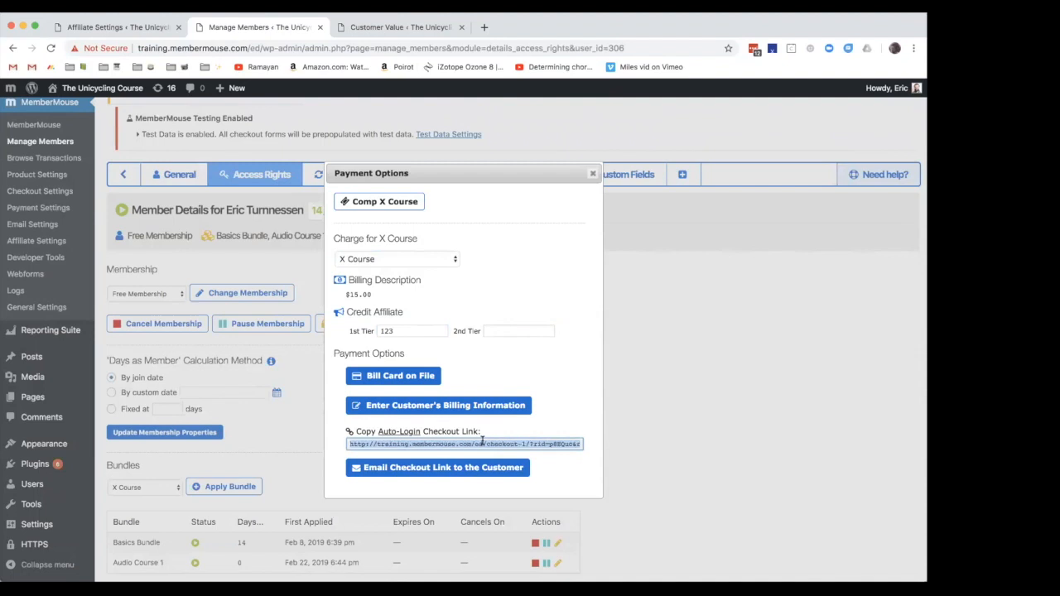
left_click(509, 434)
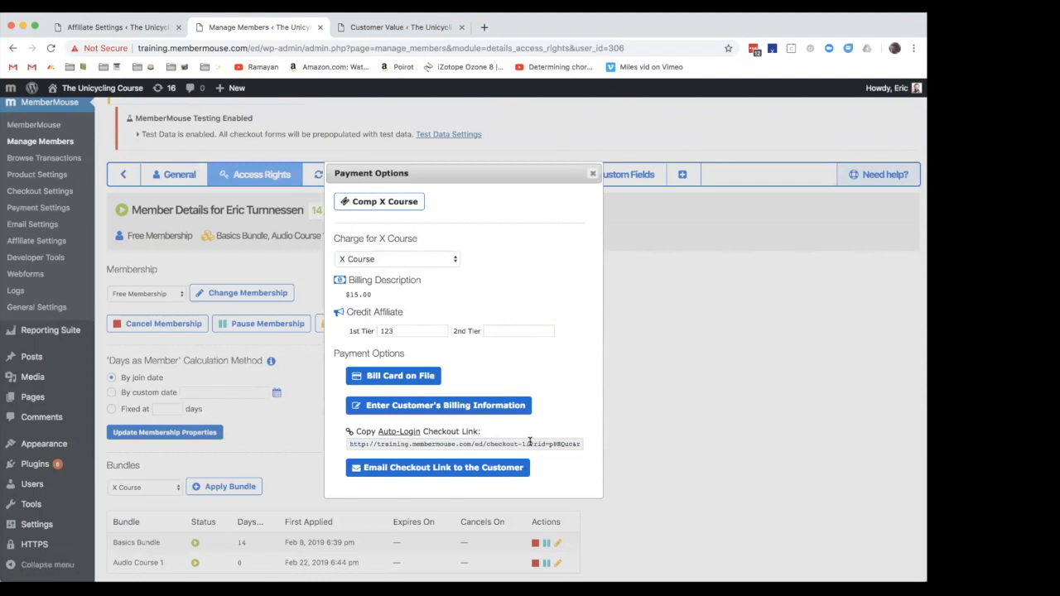
left_click(530, 443)
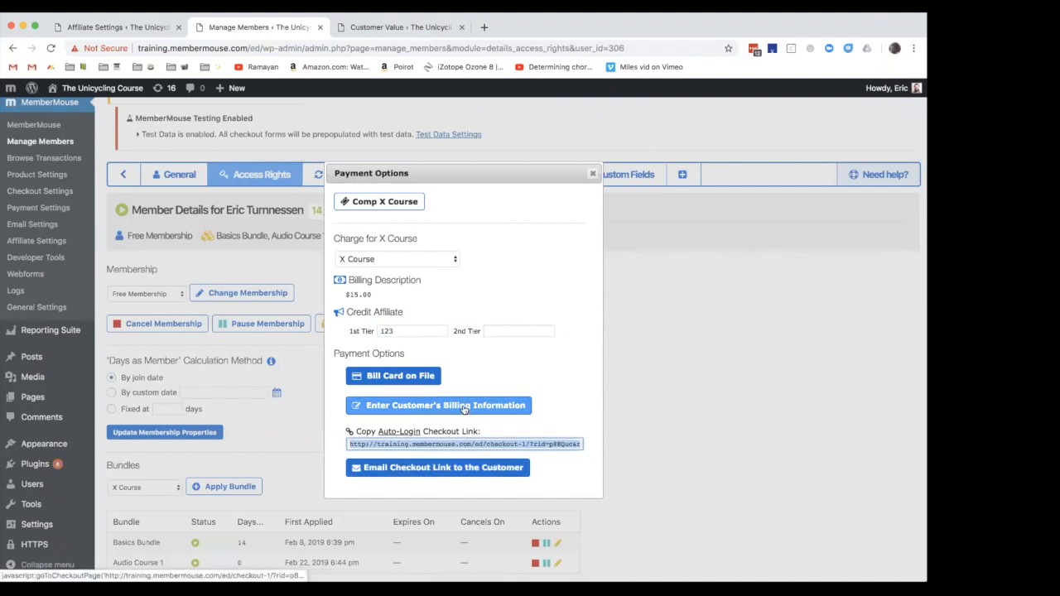
scroll(464, 410, "down", 1)
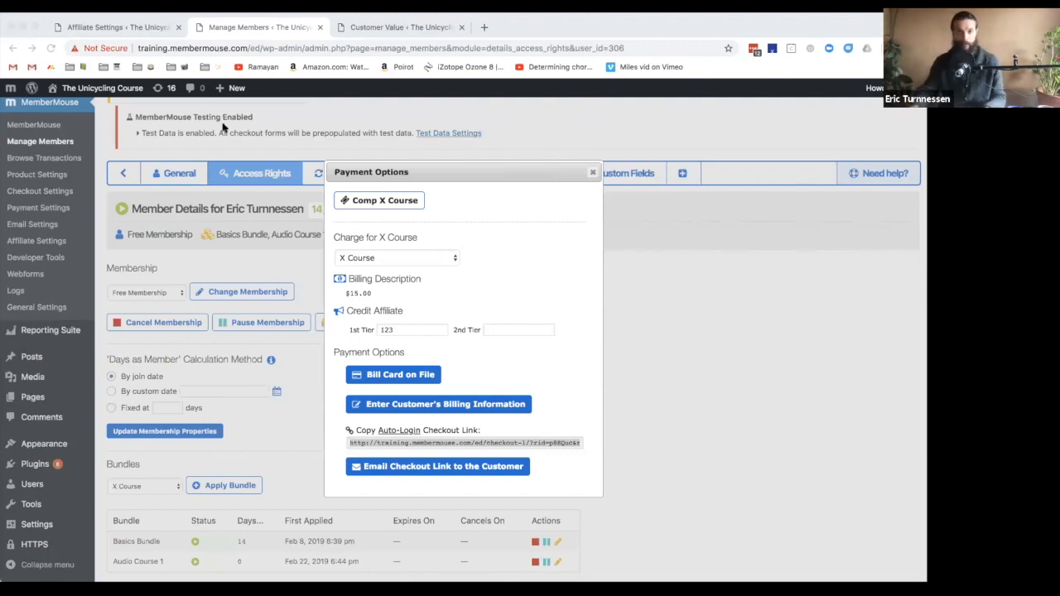
left_click(455, 426)
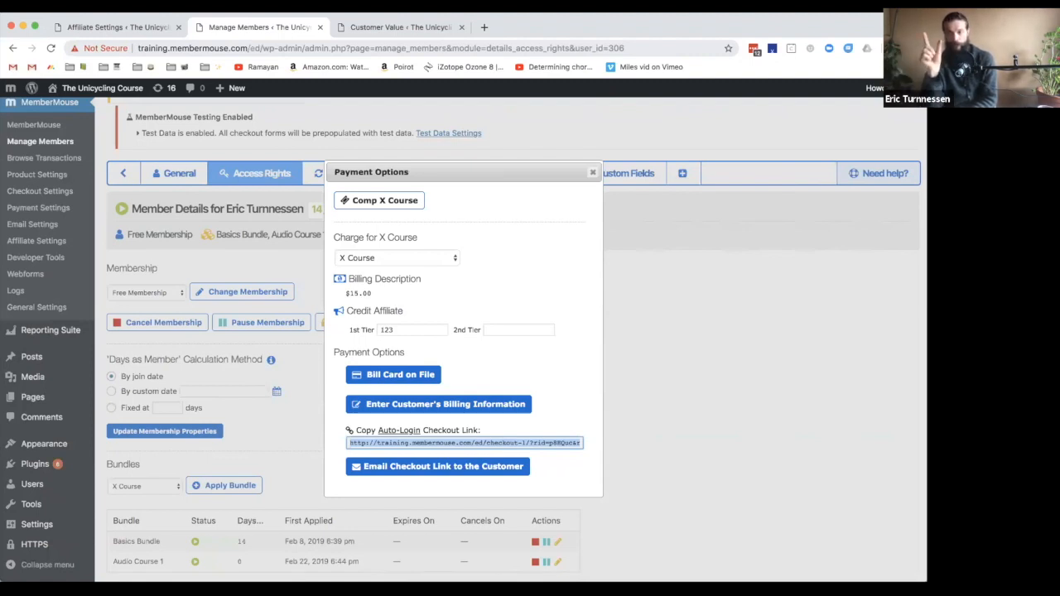
left_click(590, 172)
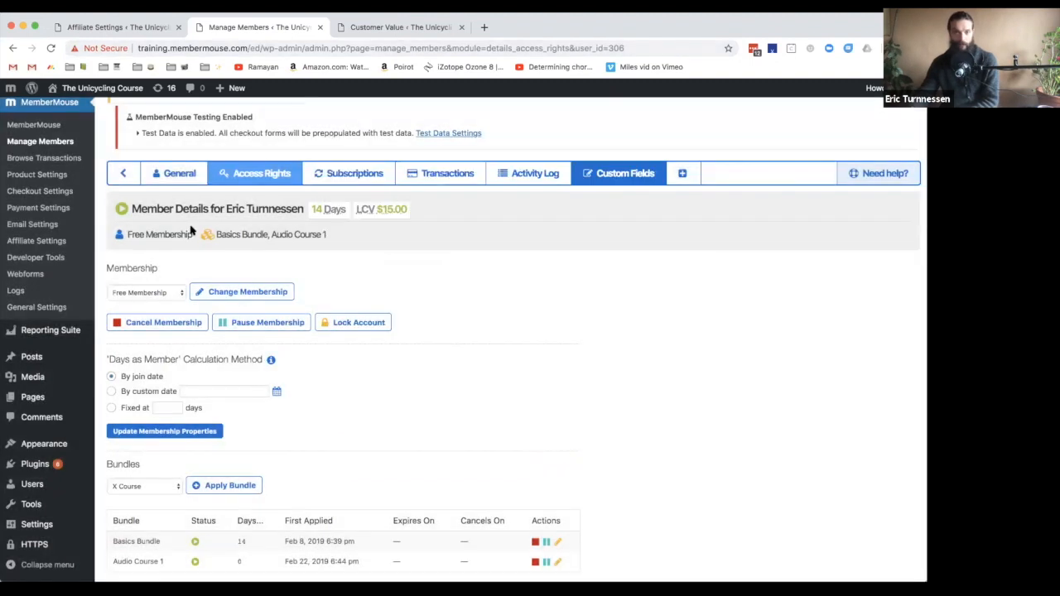
Step: Open the affiliate tracking settings and examine the Lifespan setting
left_click(37, 245)
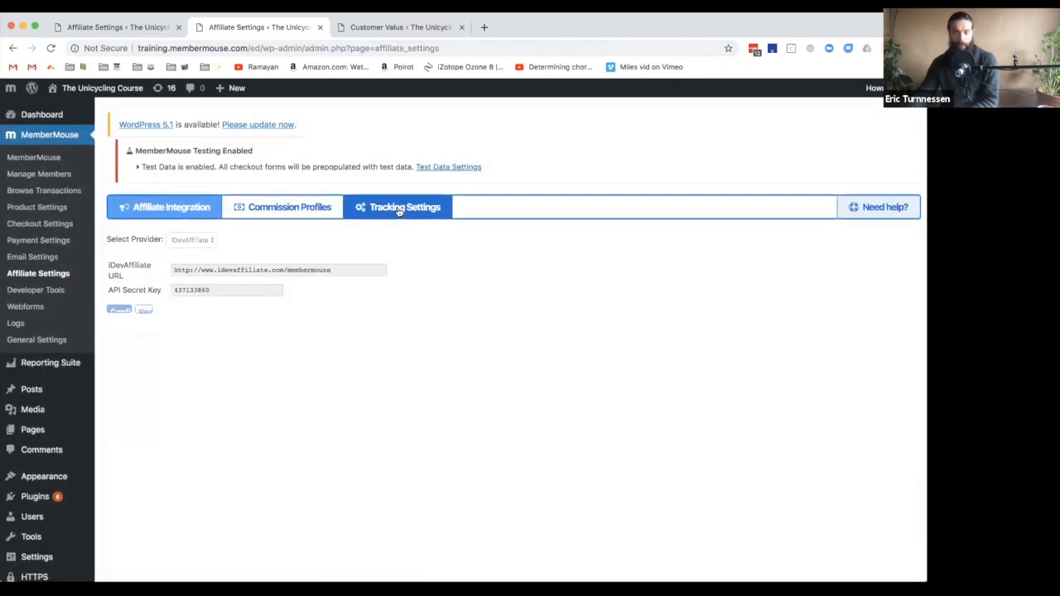
left_click(397, 211)
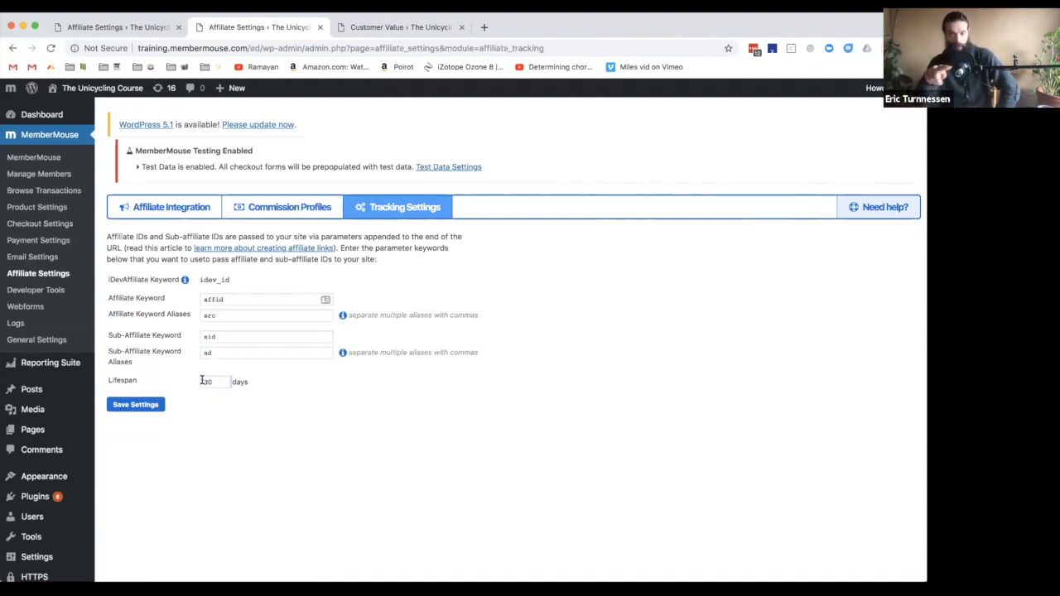
left_click(213, 382)
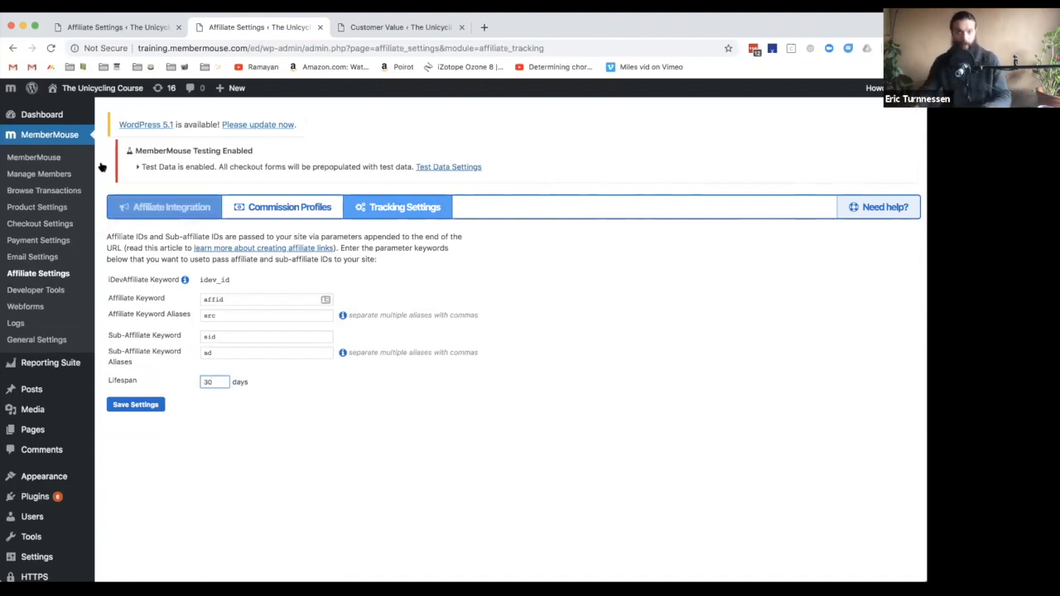
Step: Return to the member list and open the access rights of the member with the Basics Bundle and Audio Course 1
left_click(29, 174)
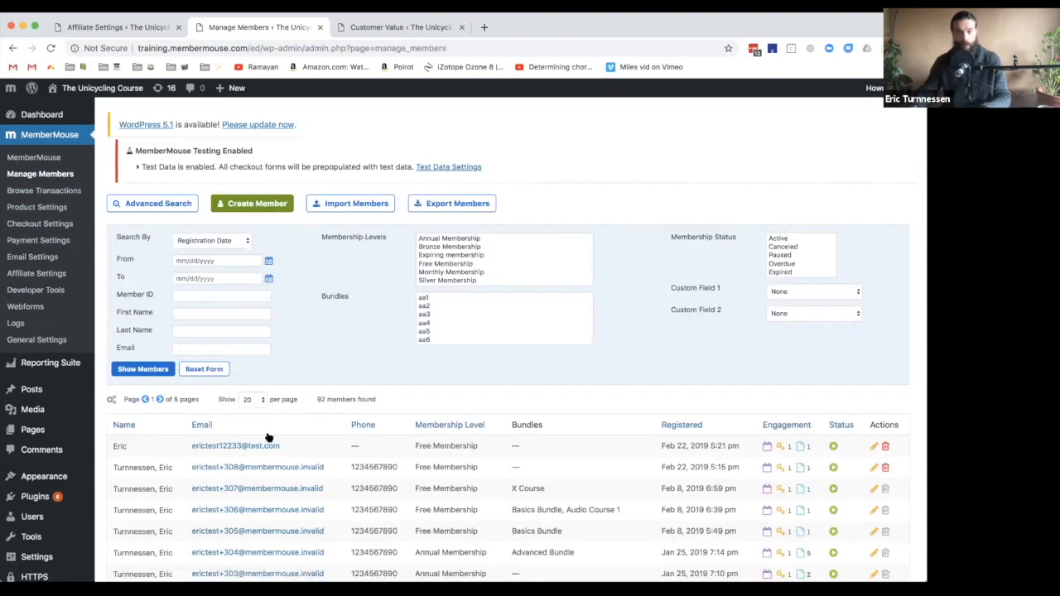
left_click(282, 507)
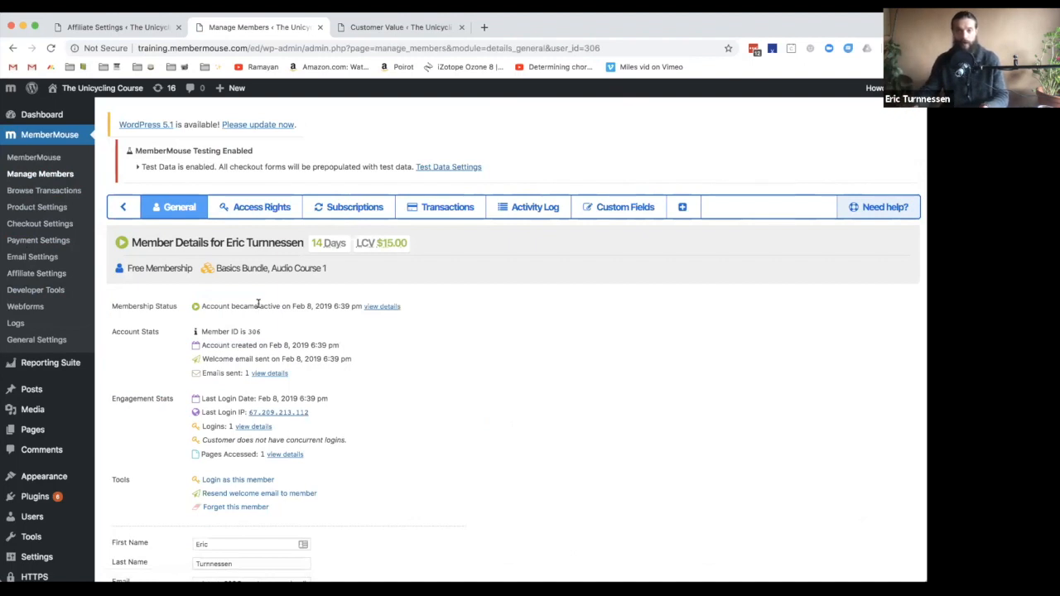
left_click(255, 212)
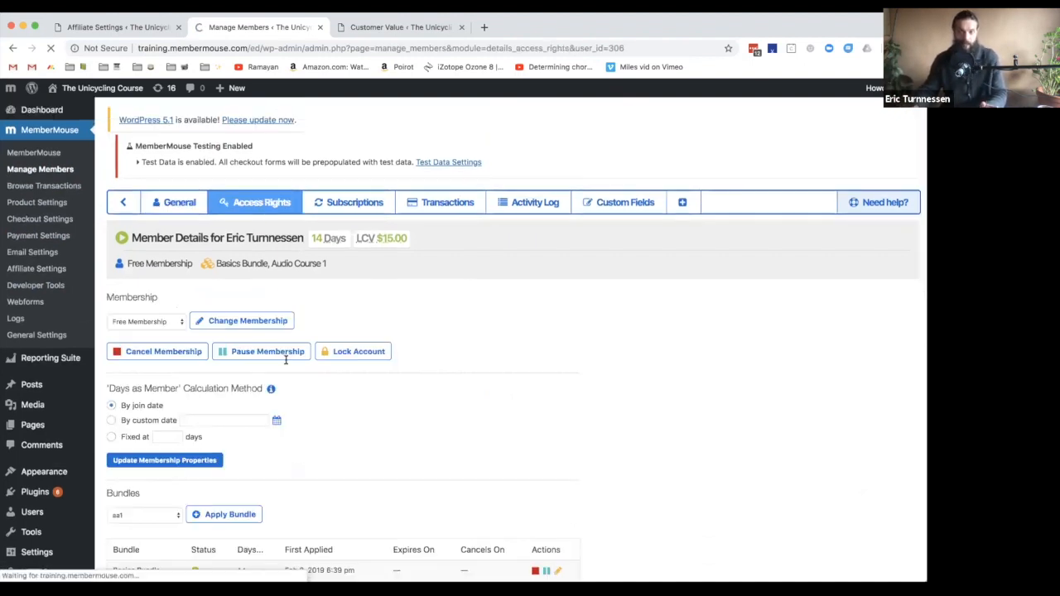
Step: Start applying the X Course bundle, choosing X Course as the product to charge for and 123 as the 1st Tier affiliate
scroll(244, 416, "down", 2)
left_click(161, 450)
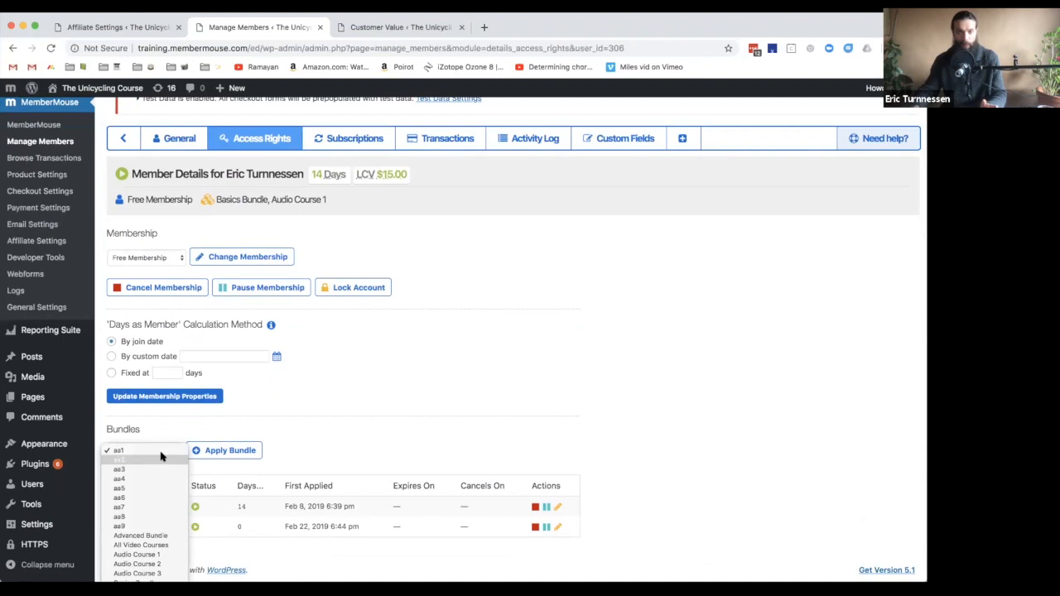
left_click(170, 436)
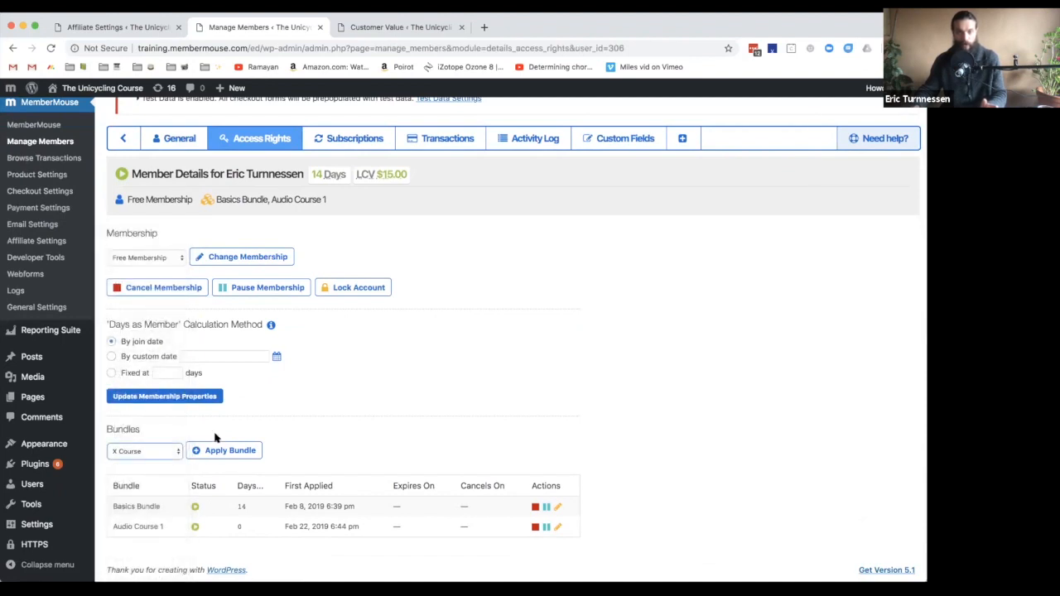
left_click(216, 451)
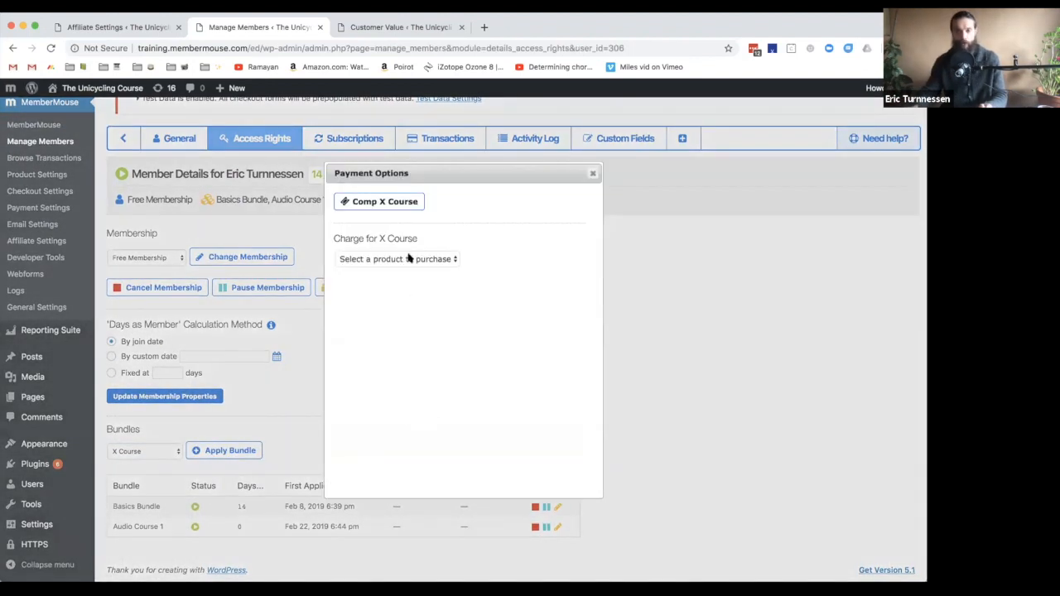
left_click(393, 261)
left_click(389, 274)
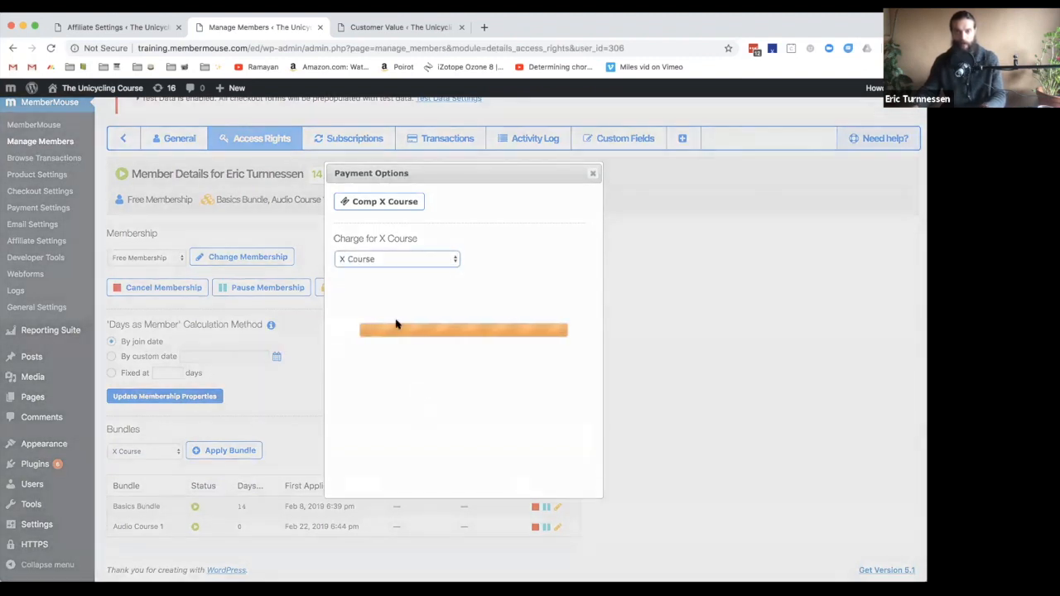
left_click(394, 331)
type("123")
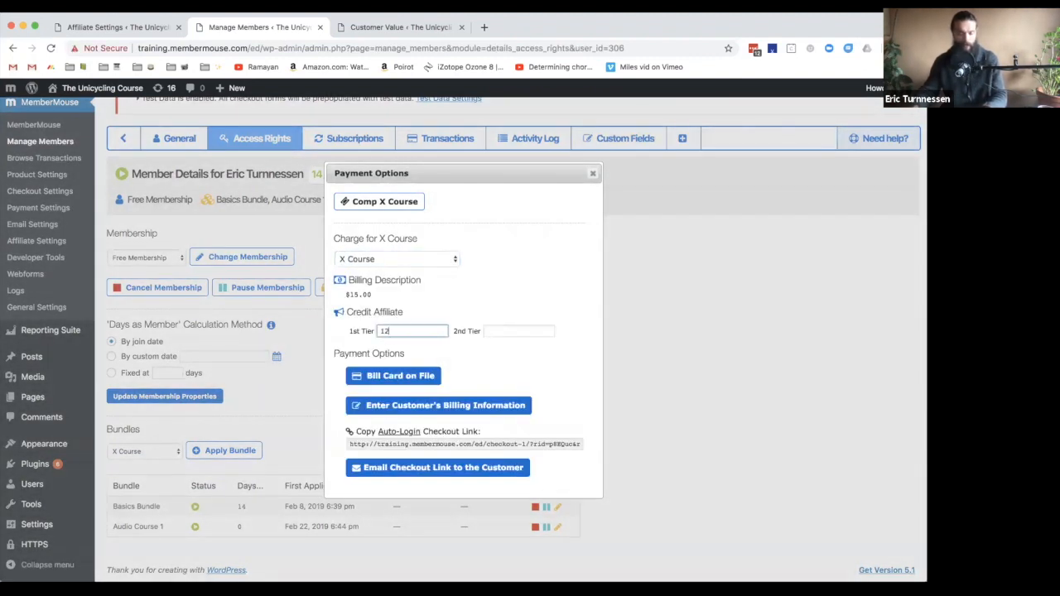